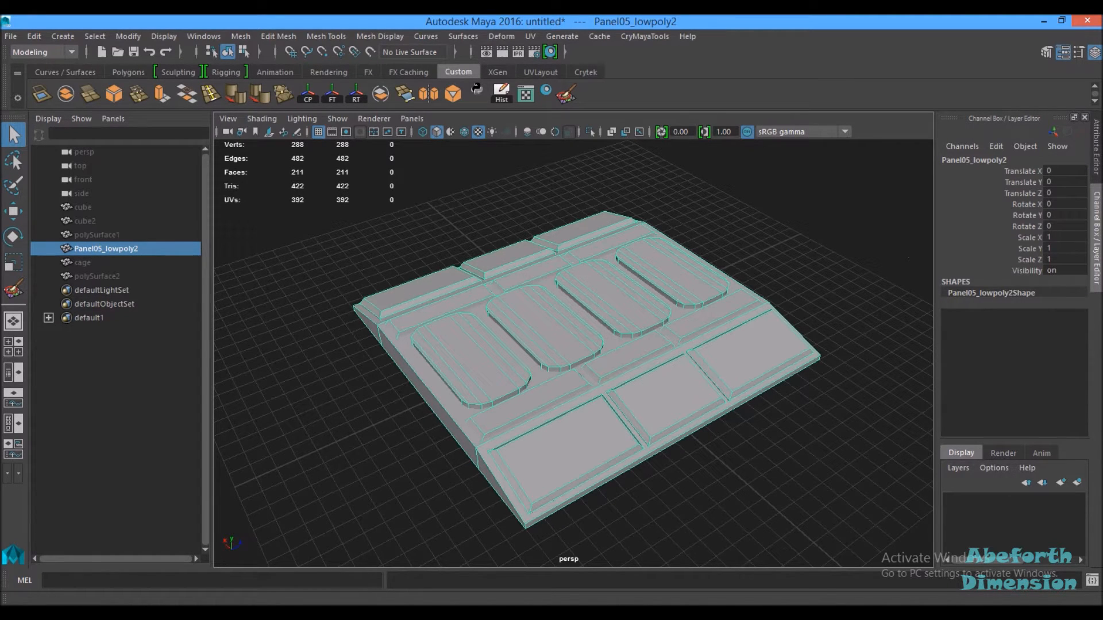
Step: Unhide the high-poly panel mesh and move it beside the low-poly panel
drag(1069, 115, 1102, 34)
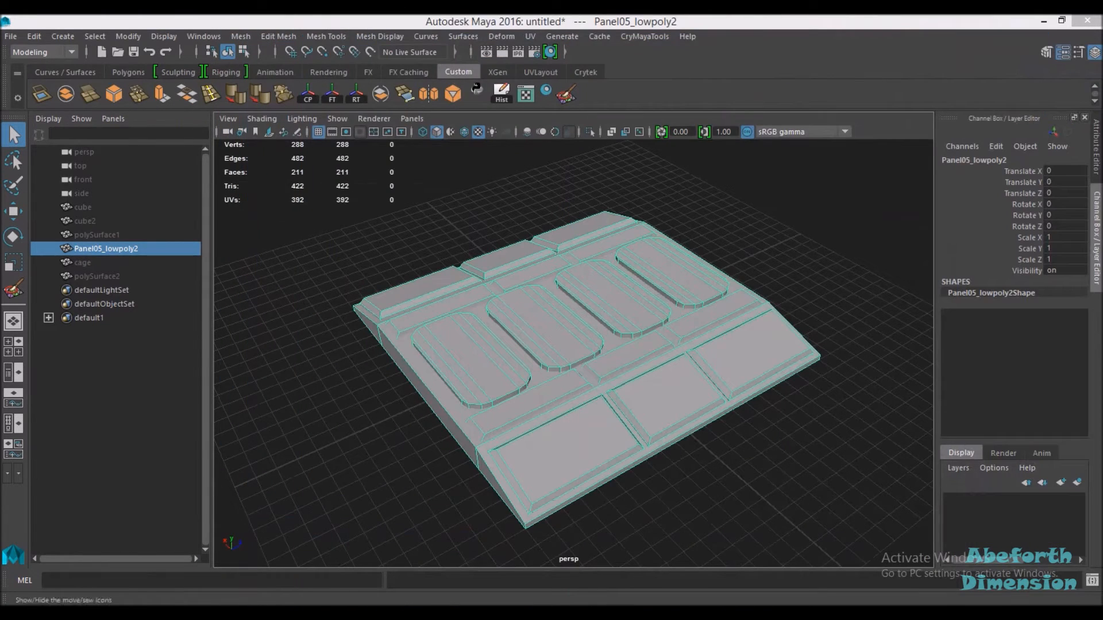
click(102, 233)
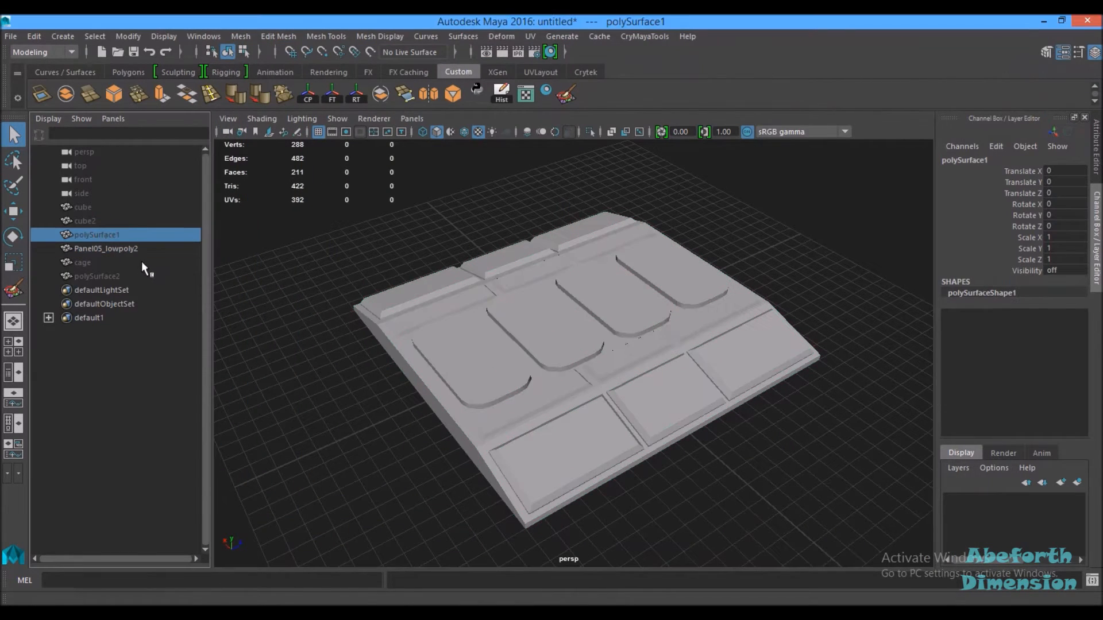
key(shift+h)
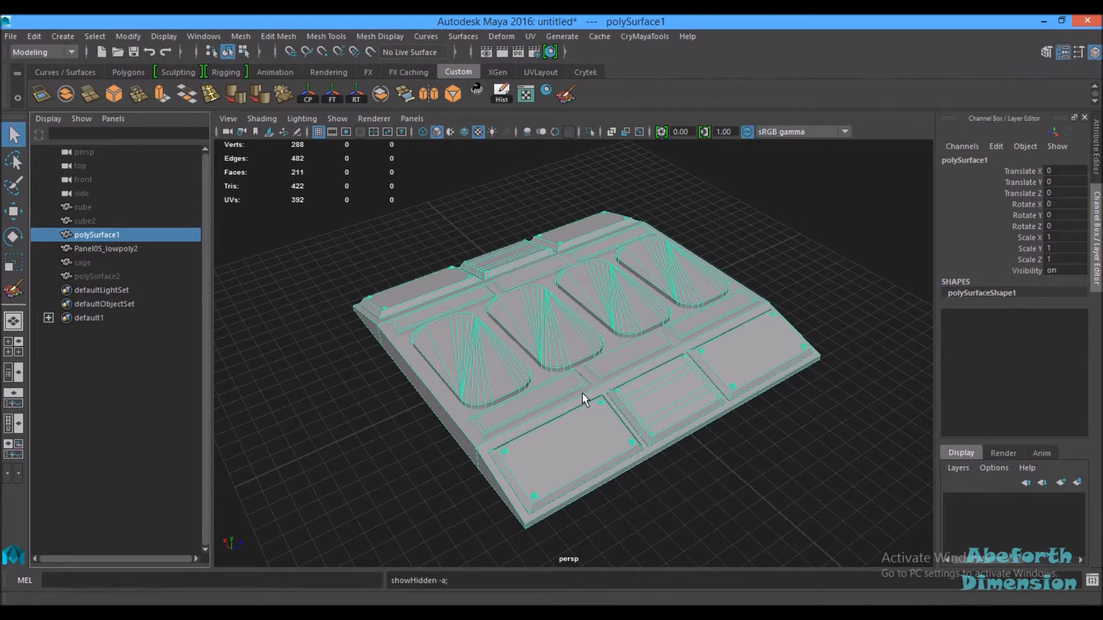
key(w)
drag(630, 317, 587, 281)
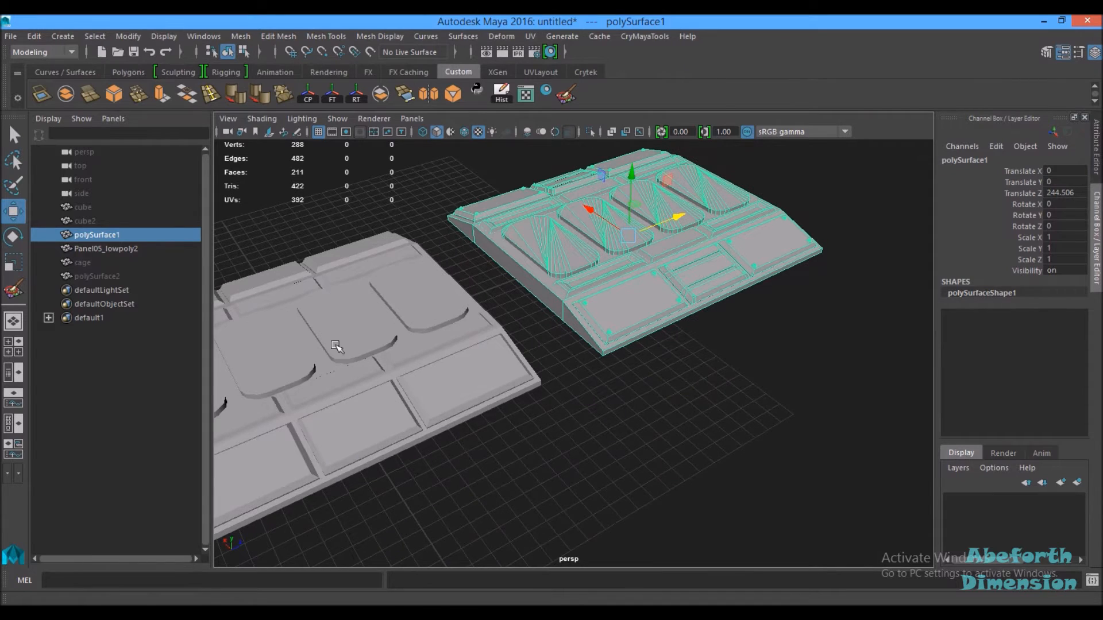
Step: Inspect the high-poly and low-poly panels from different angles, ending with the high-poly mesh selected
alt+drag(790, 326, 625, 310)
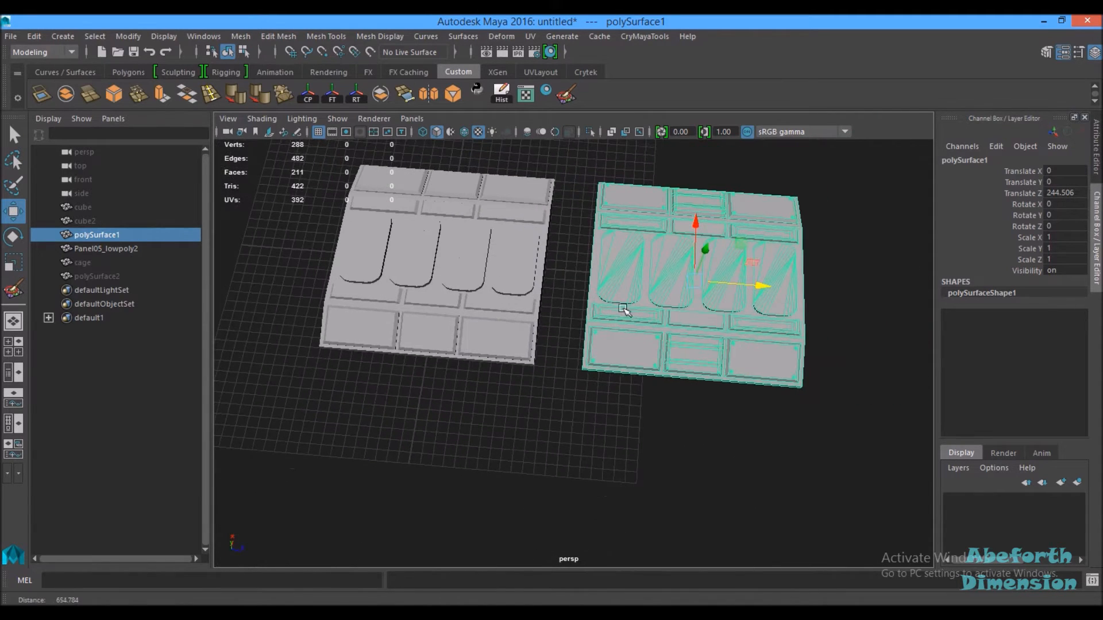
click(554, 420)
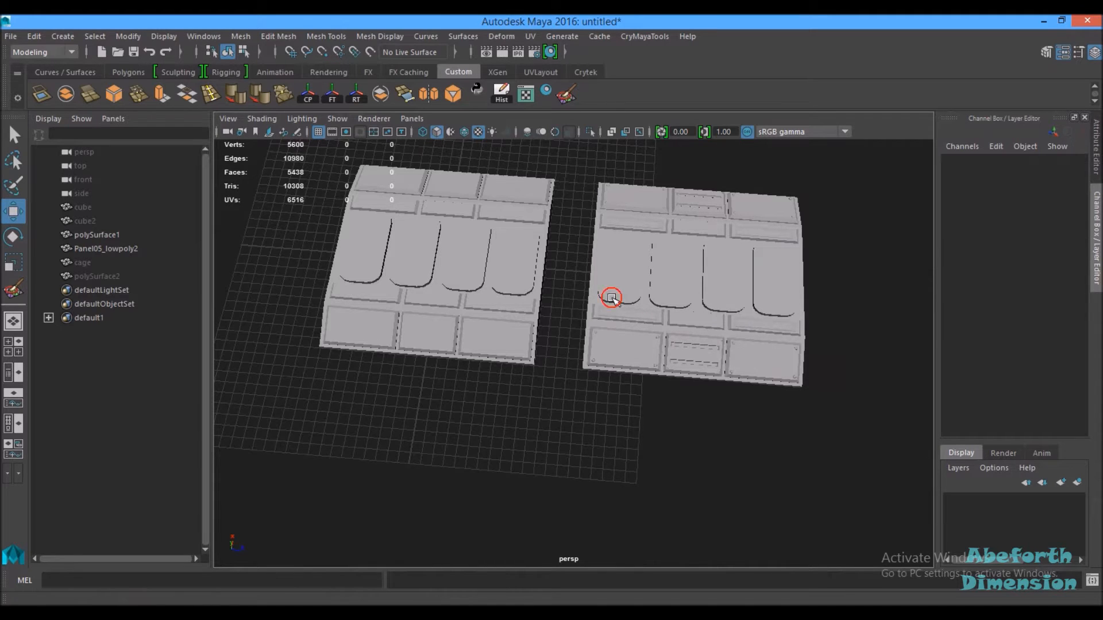
click(612, 299)
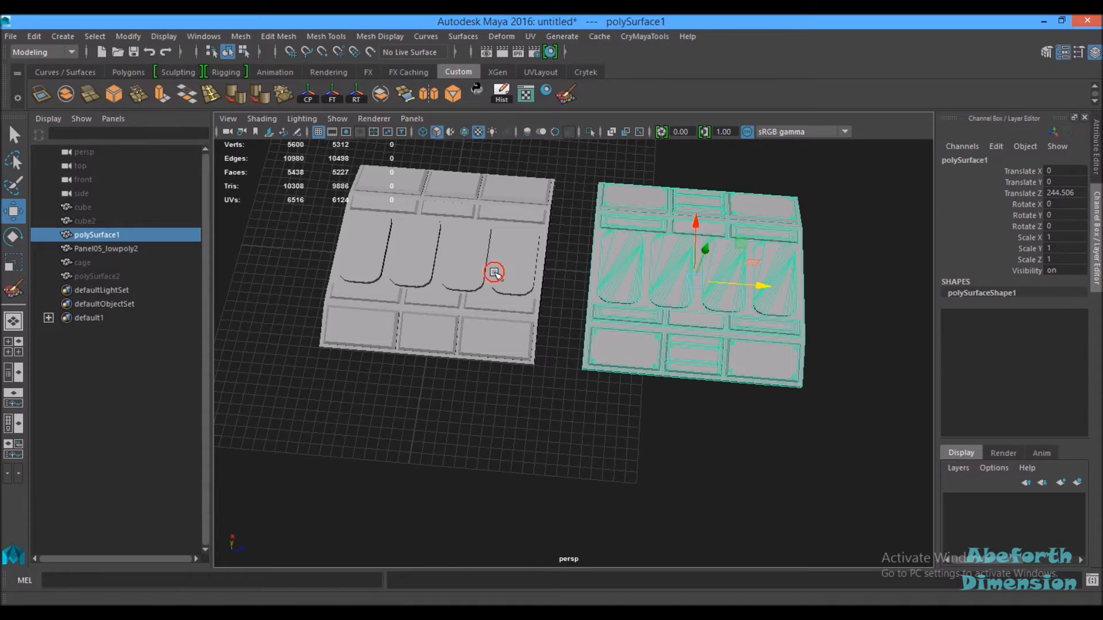
click(495, 275)
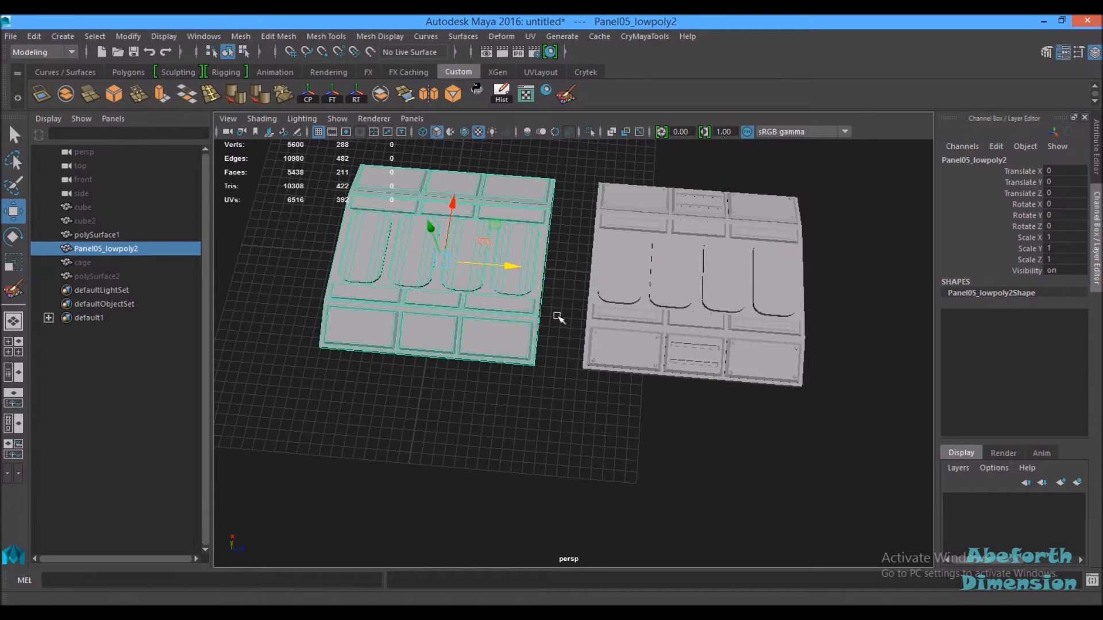
click(552, 344)
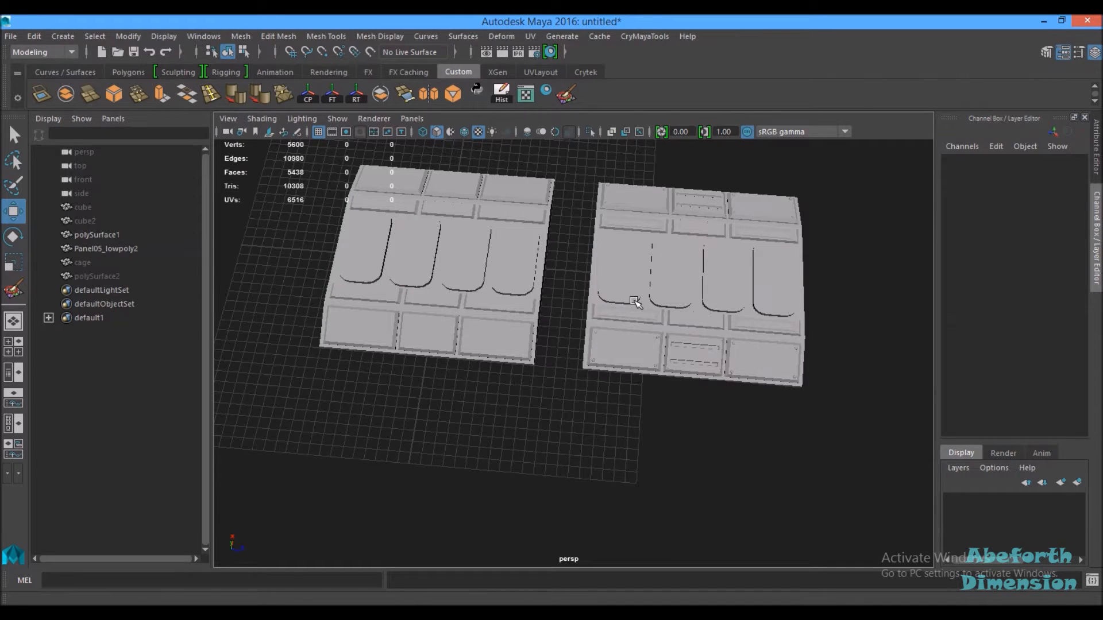
alt+drag(616, 282, 542, 311)
click(543, 321)
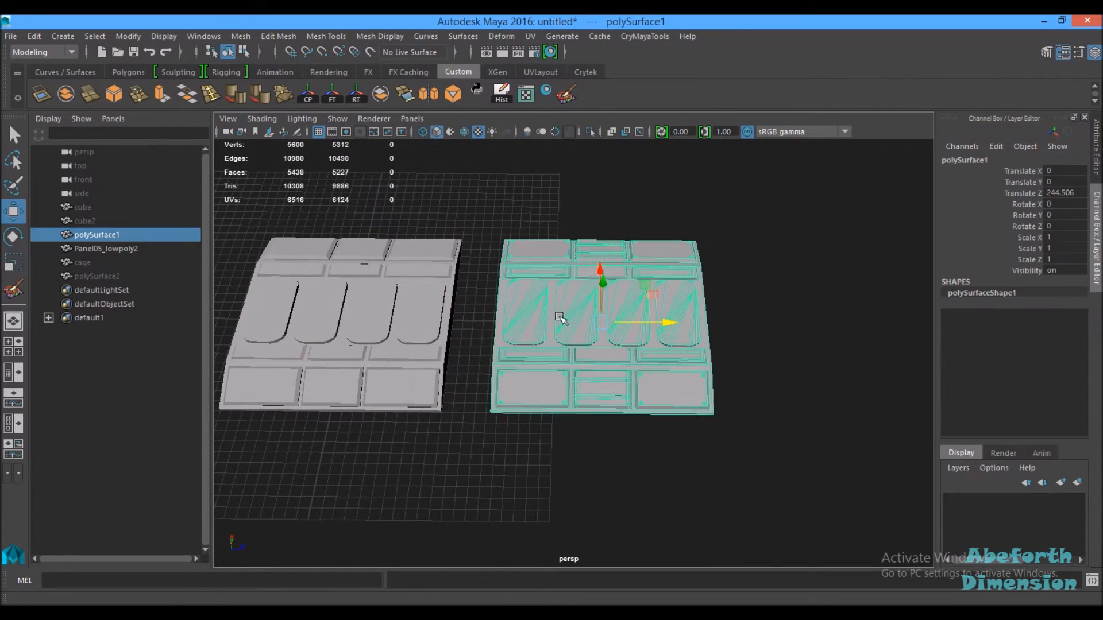
scroll(595, 289, up, 7)
alt+middle_drag(628, 279, 503, 376)
alt+drag(504, 376, 756, 362)
alt+right_drag(756, 362, 644, 299)
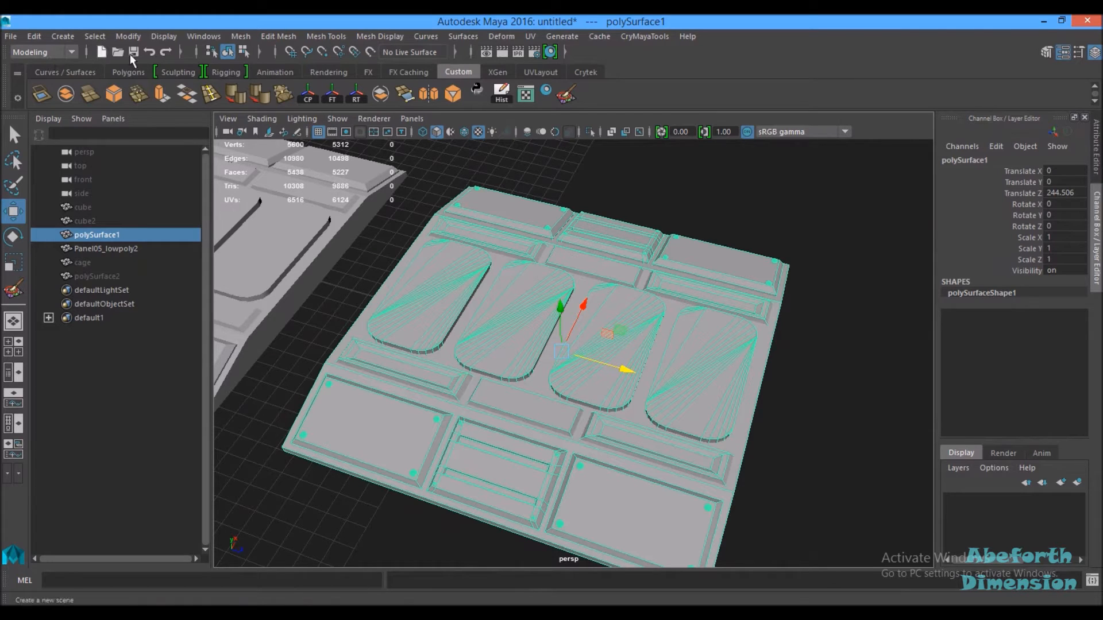
Step: Activate the Paint Vertex Color Tool on the high-poly mesh and open its tool settings
click(316, 37)
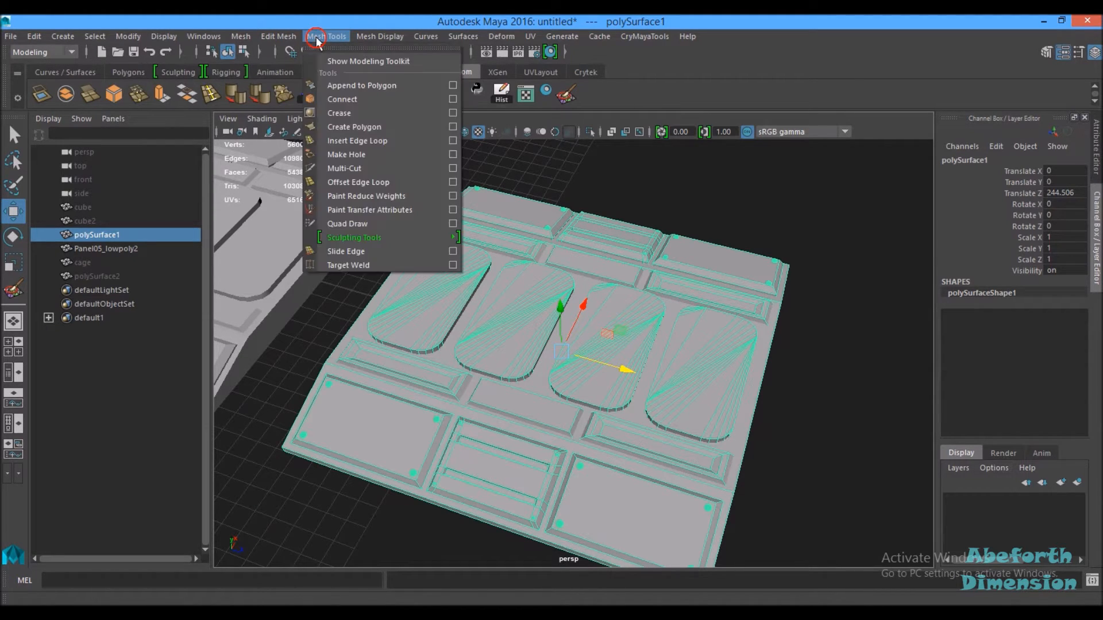
mouse_move(376, 43)
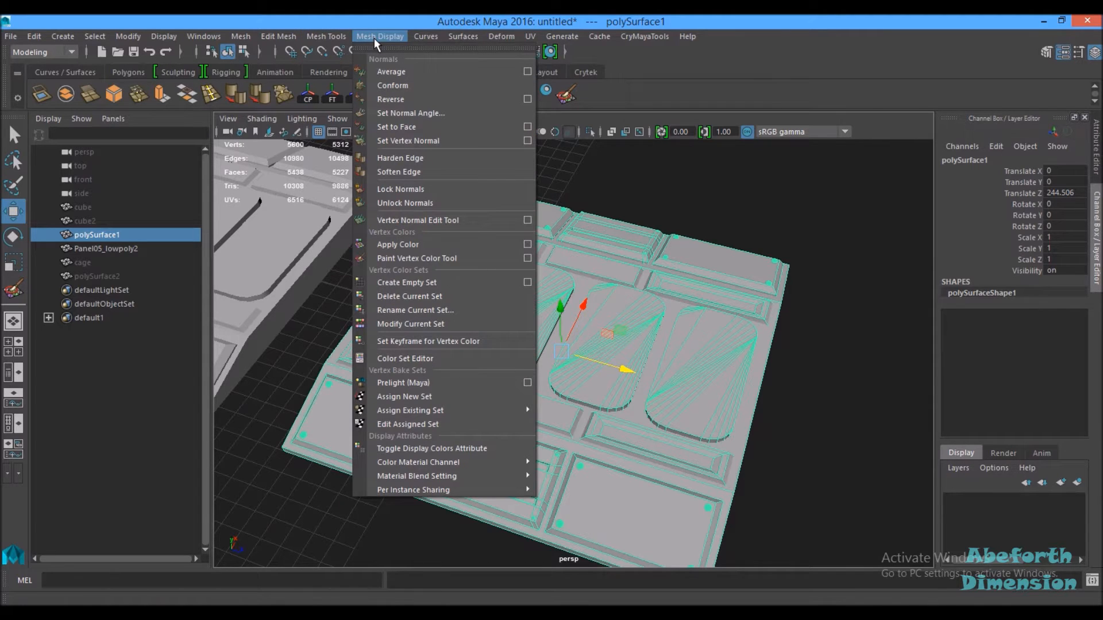
click(431, 259)
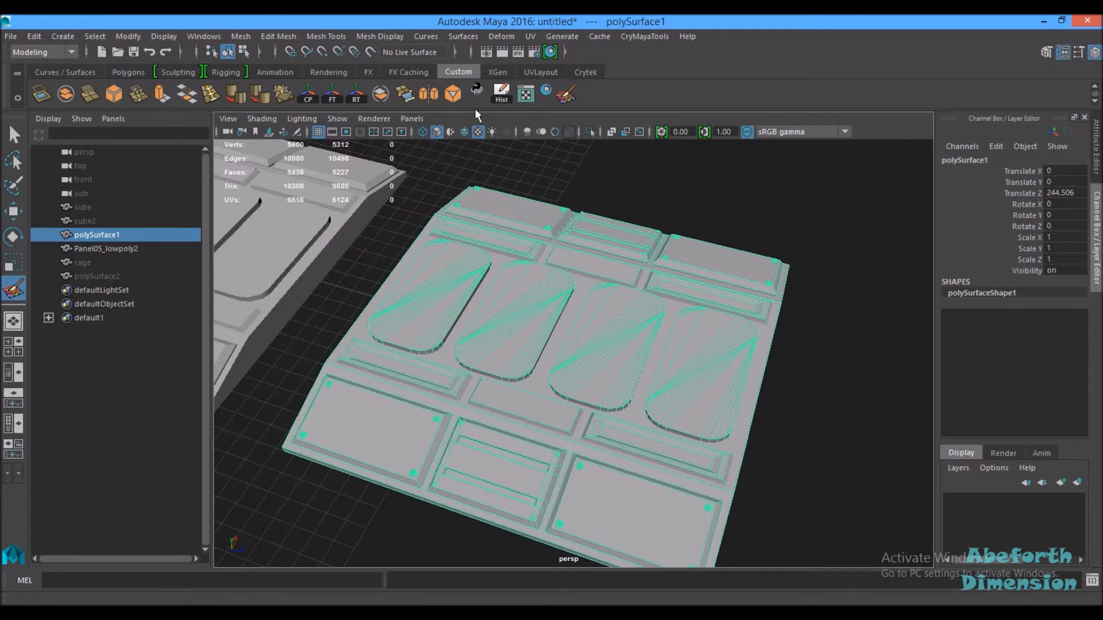
double_click(569, 97)
drag(750, 75, 832, 49)
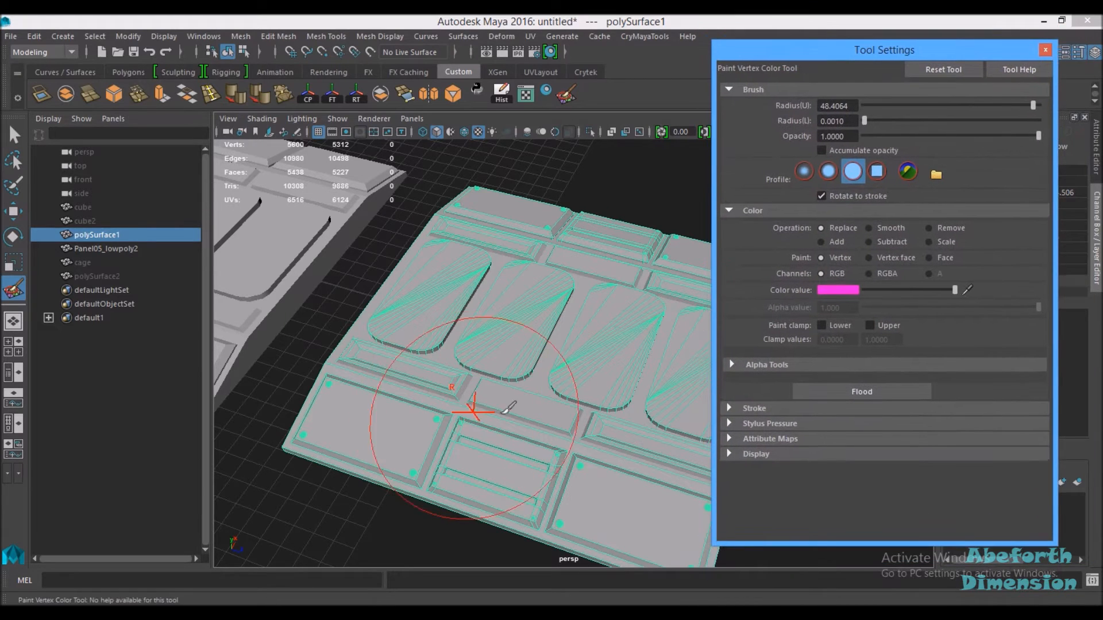
alt+right_drag(529, 403, 503, 394)
mouse_move(524, 386)
alt+middle_down()
mouse_move(419, 346)
mouse_move(440, 355)
alt+middle_up()
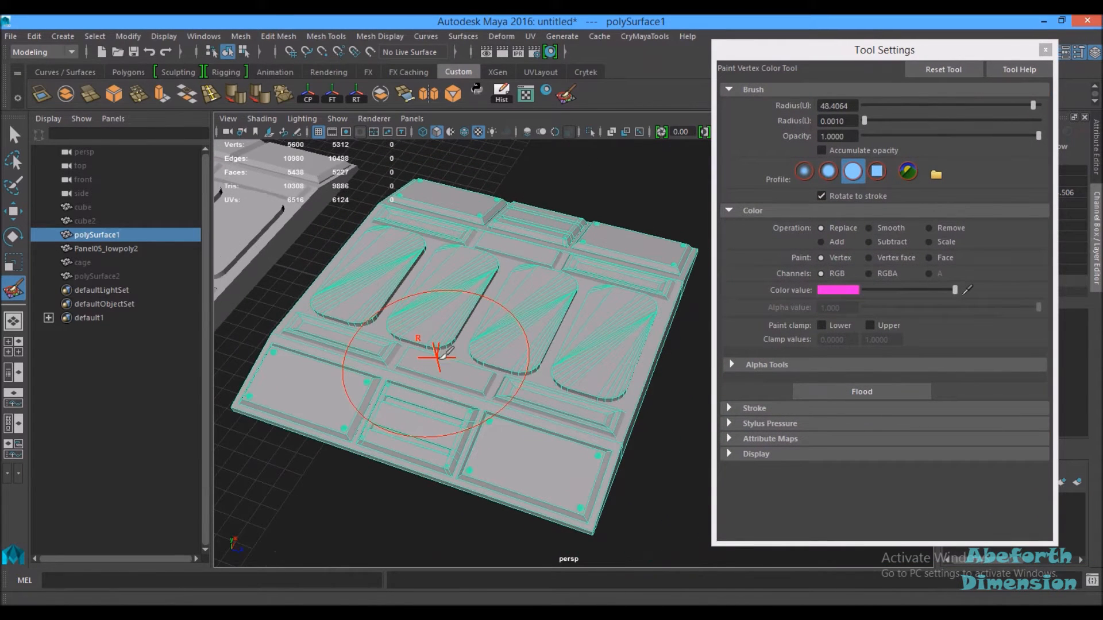
click(13, 320)
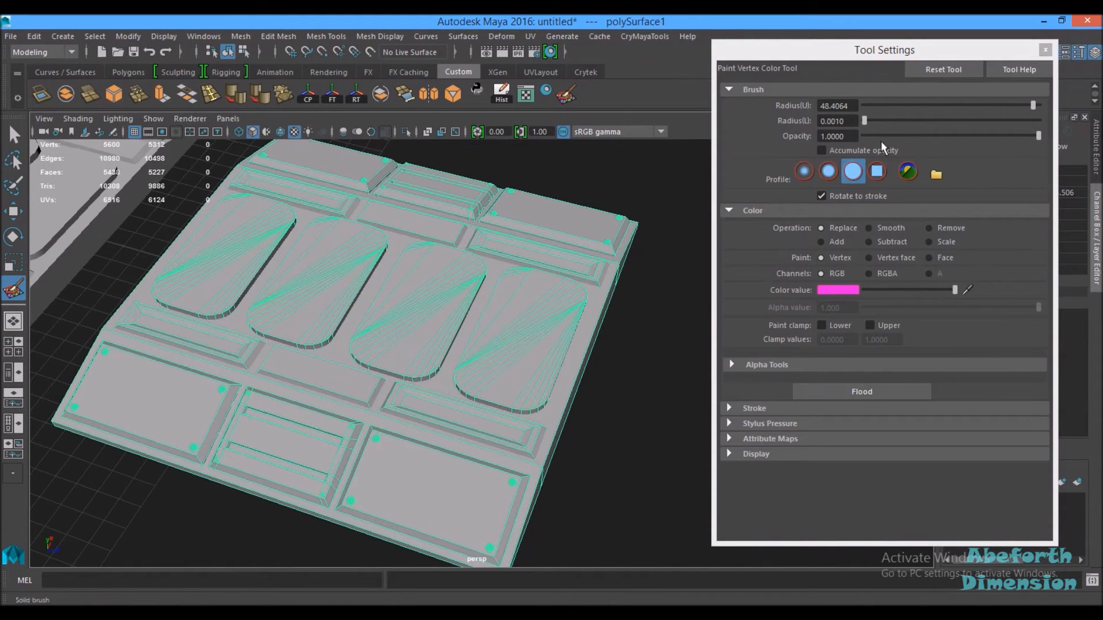
Step: Set the brush radius to about 36.65 and pick red as the colour value
mouse_move(1033, 106)
mouse_down()
mouse_move(949, 115)
mouse_move(992, 114)
mouse_up()
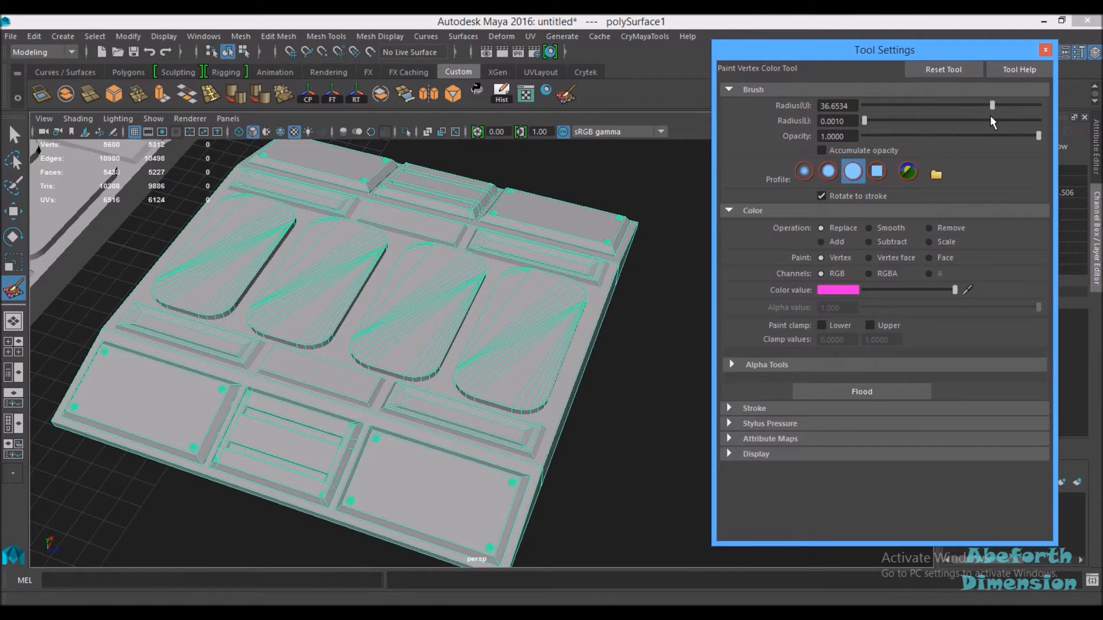
click(827, 292)
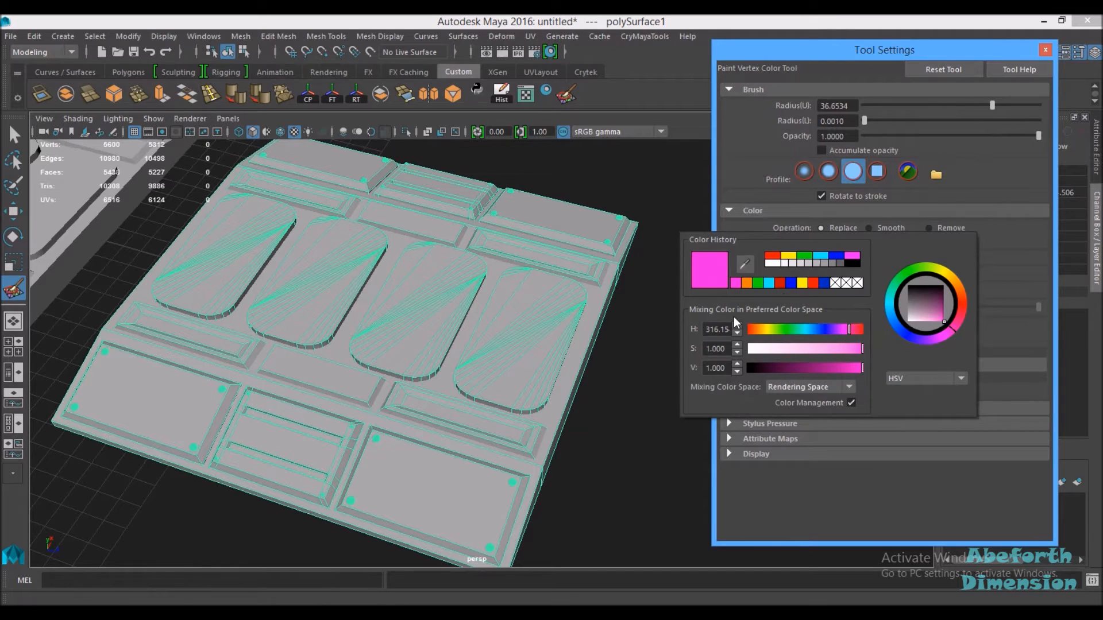
click(776, 258)
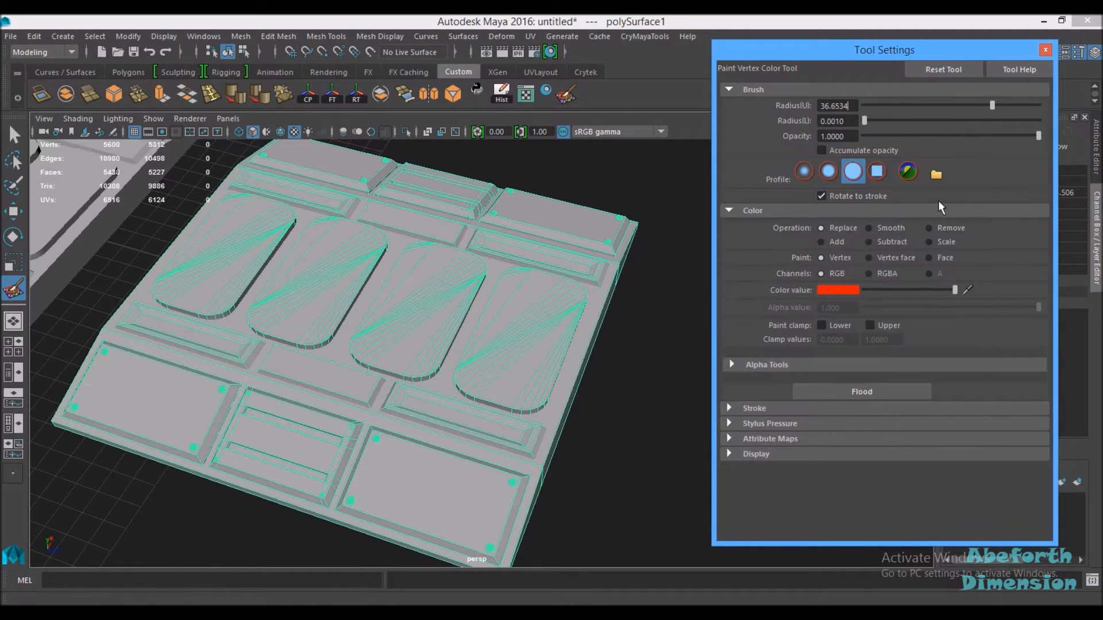
Step: Select the faces of the four rounded pads and isolate them in the viewport
click(12, 133)
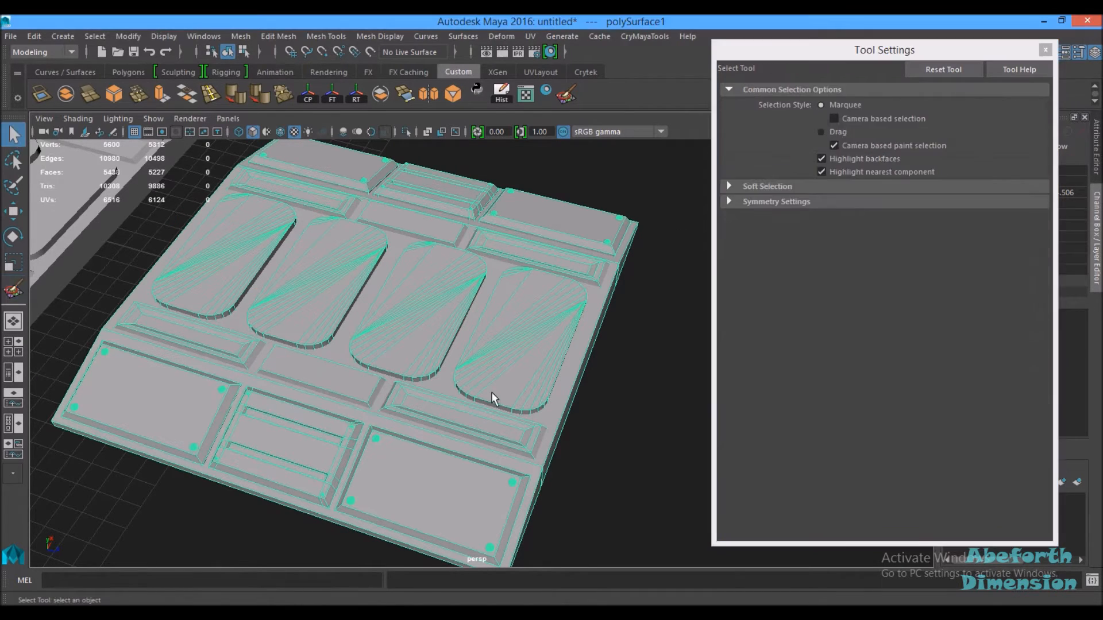
click(652, 368)
click(511, 325)
right_drag(511, 237, 511, 276)
double_click(520, 353)
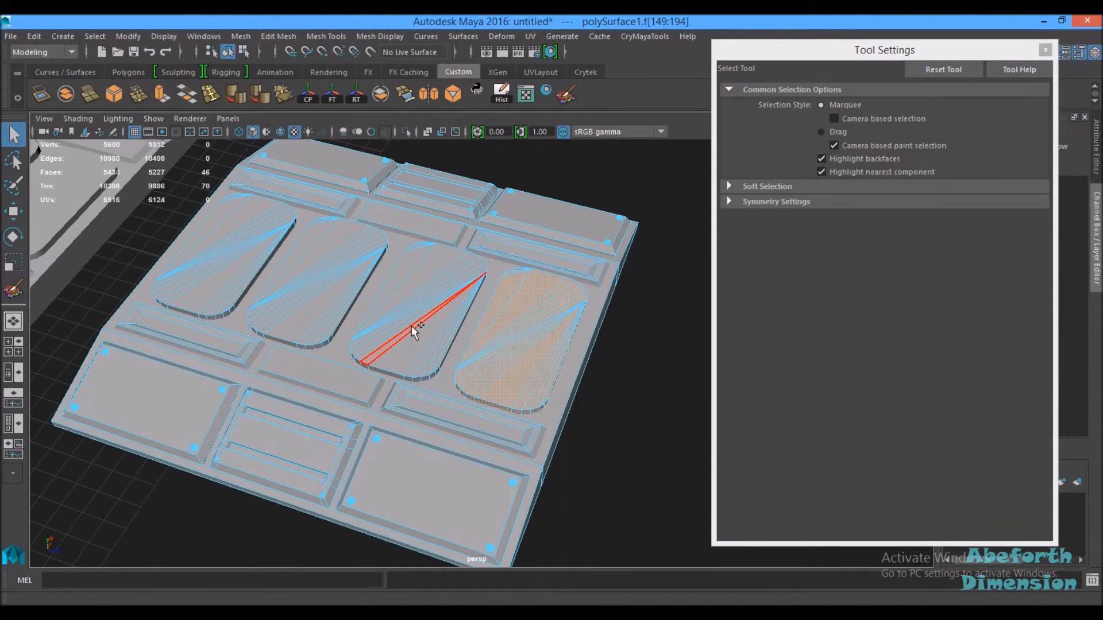
shift+double_click(375, 313)
shift+double_click(308, 275)
shift+double_click(246, 254)
key(ctrl+1)
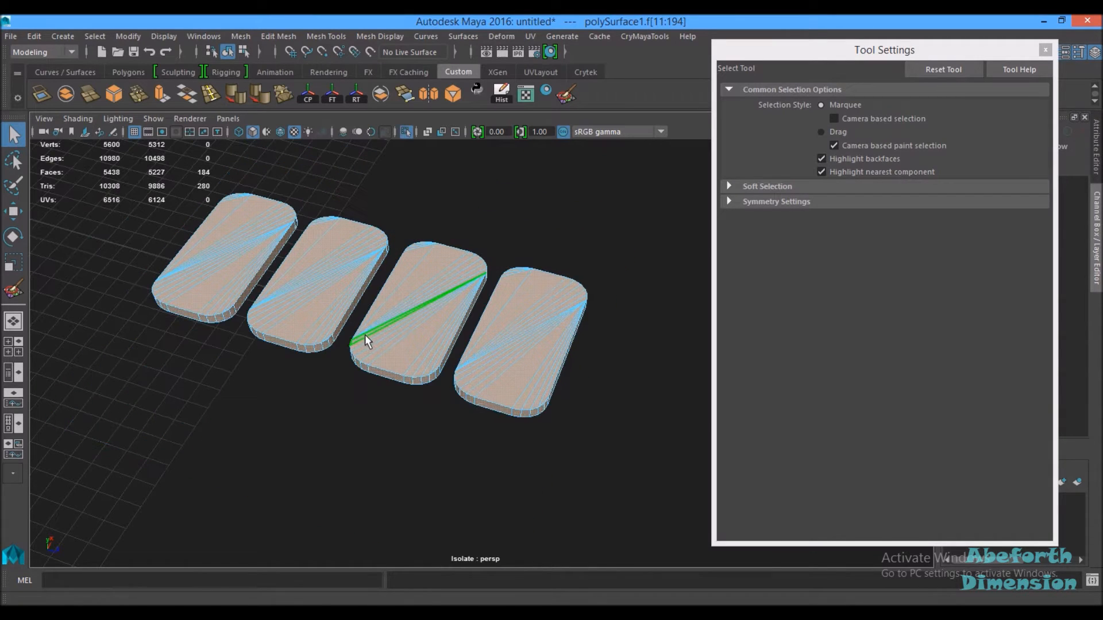
right_drag(524, 287, 580, 224)
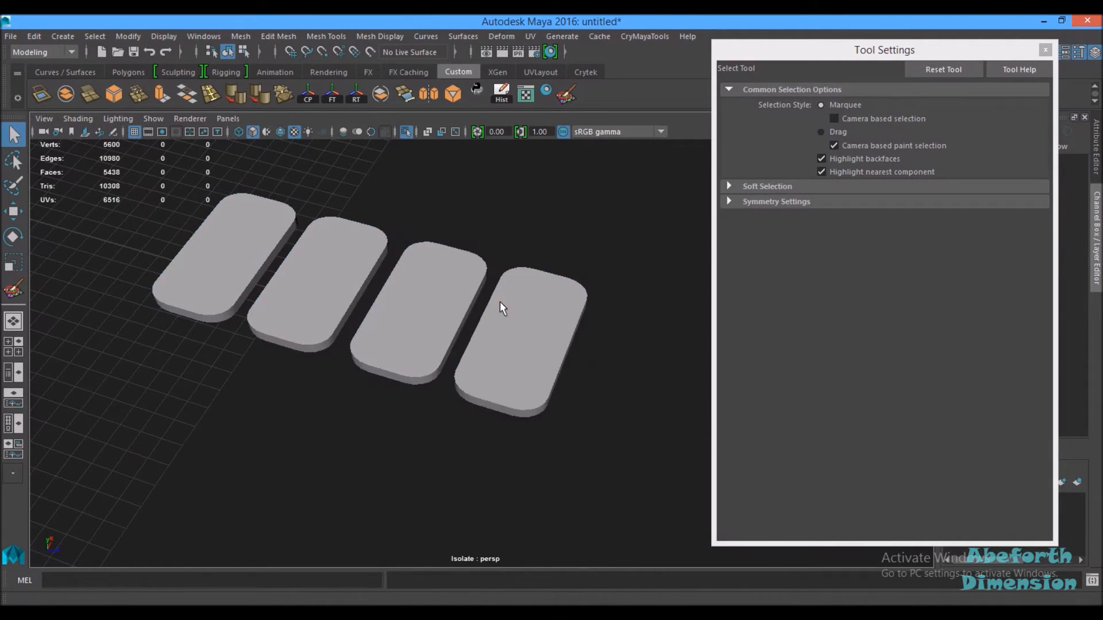
Step: Paint red vertex colour onto the rightmost rounded pad
click(566, 94)
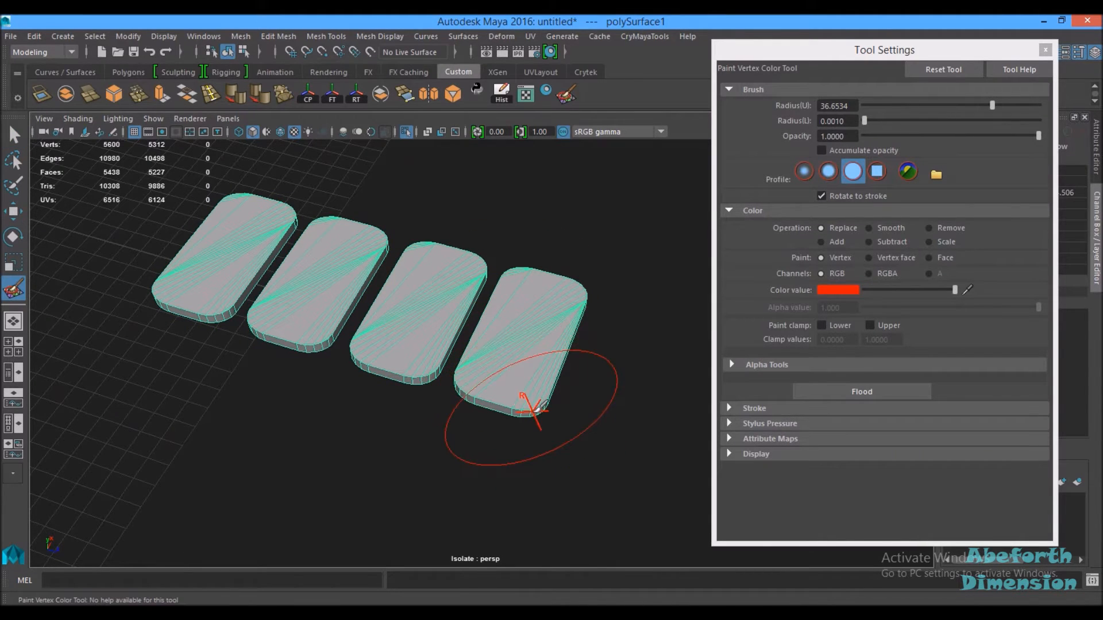
click(528, 405)
drag(527, 407, 507, 401)
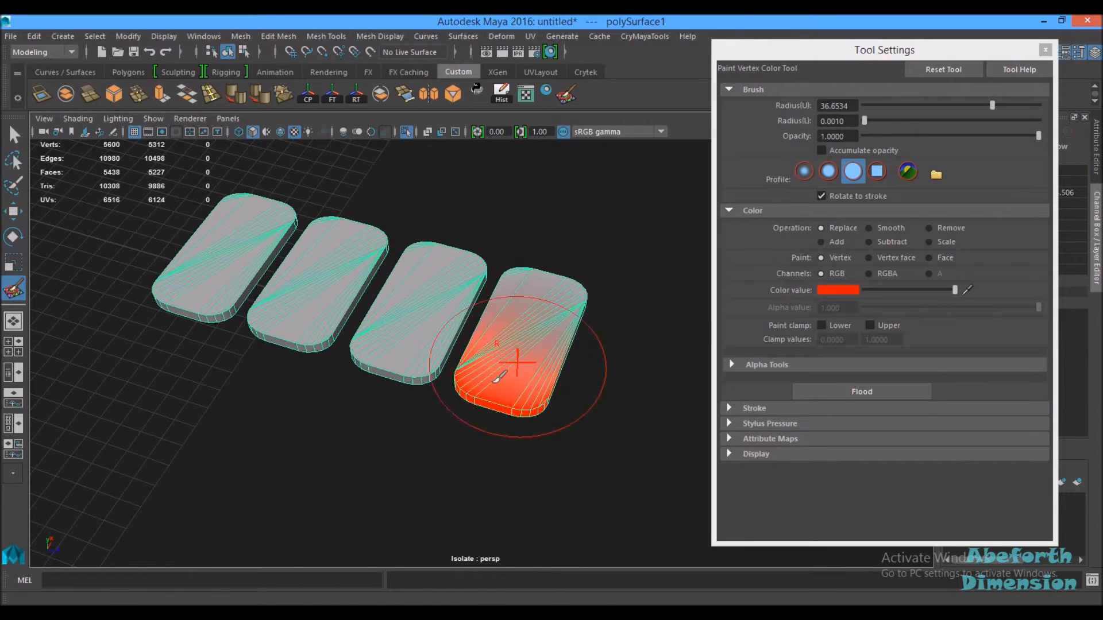
Step: Toggle the display colours attribute and paint red onto the third rounded pad
click(382, 36)
mouse_move(392, 462)
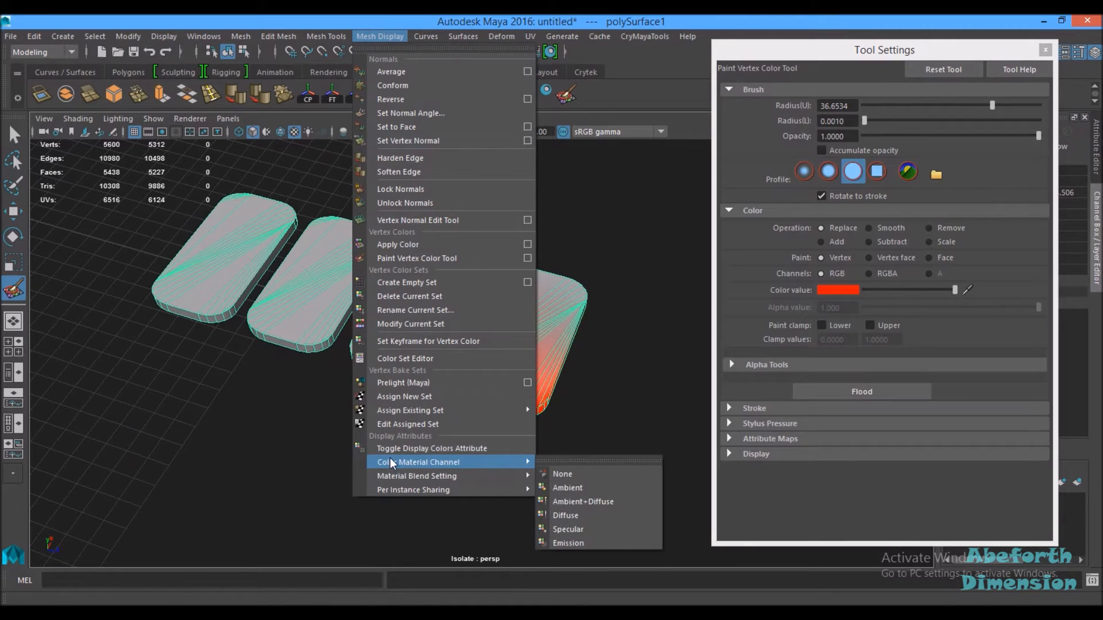
click(379, 449)
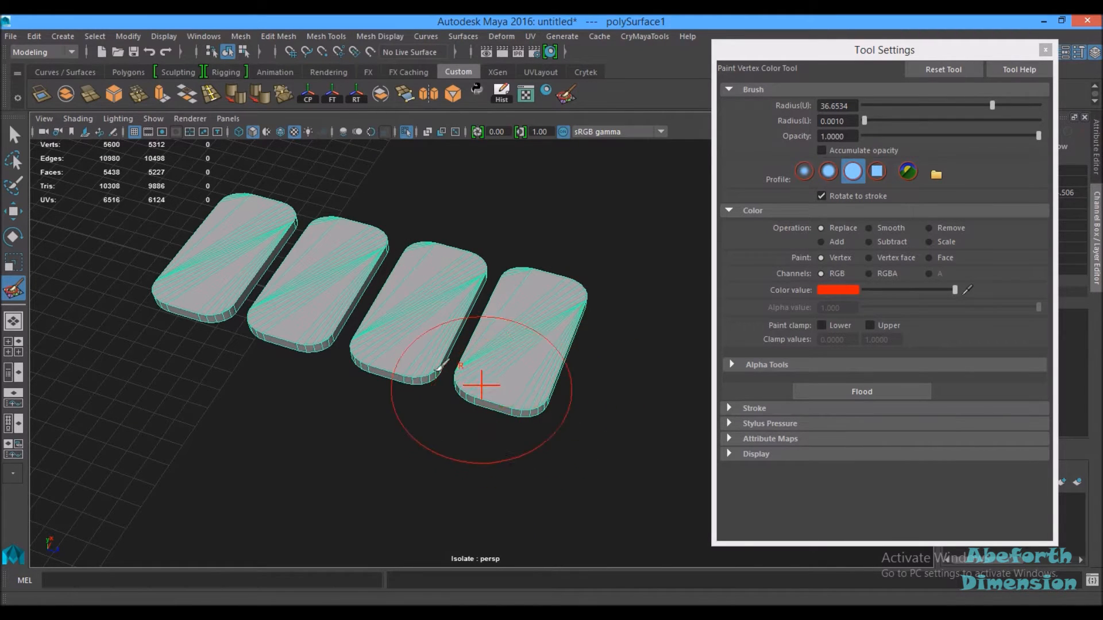
click(429, 371)
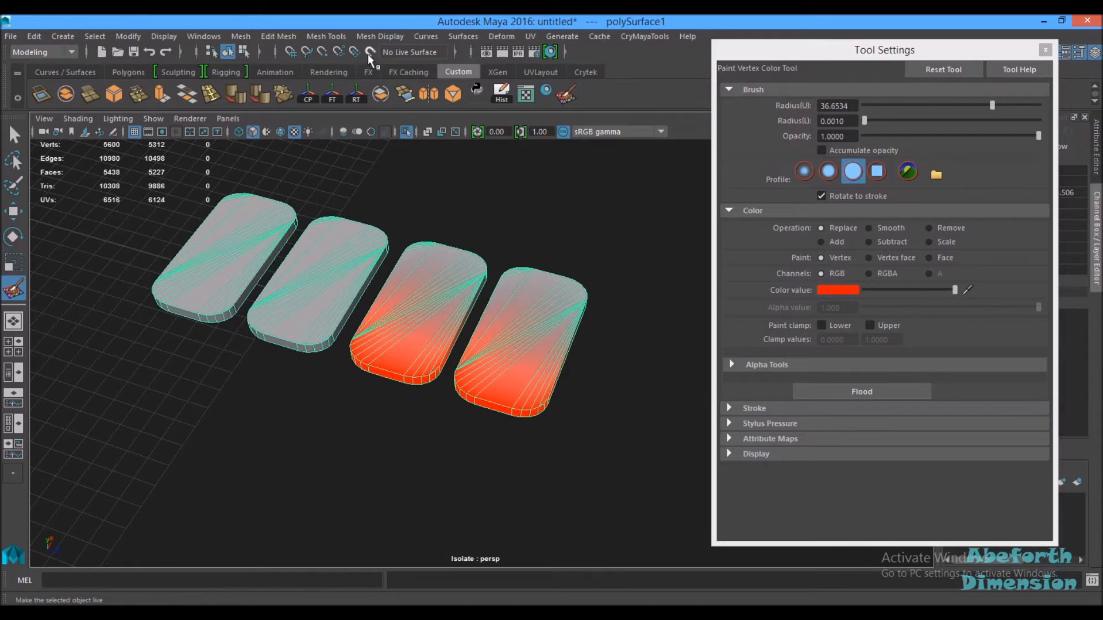
Step: Toggle the mesh's display colours attribute off and back on
click(373, 38)
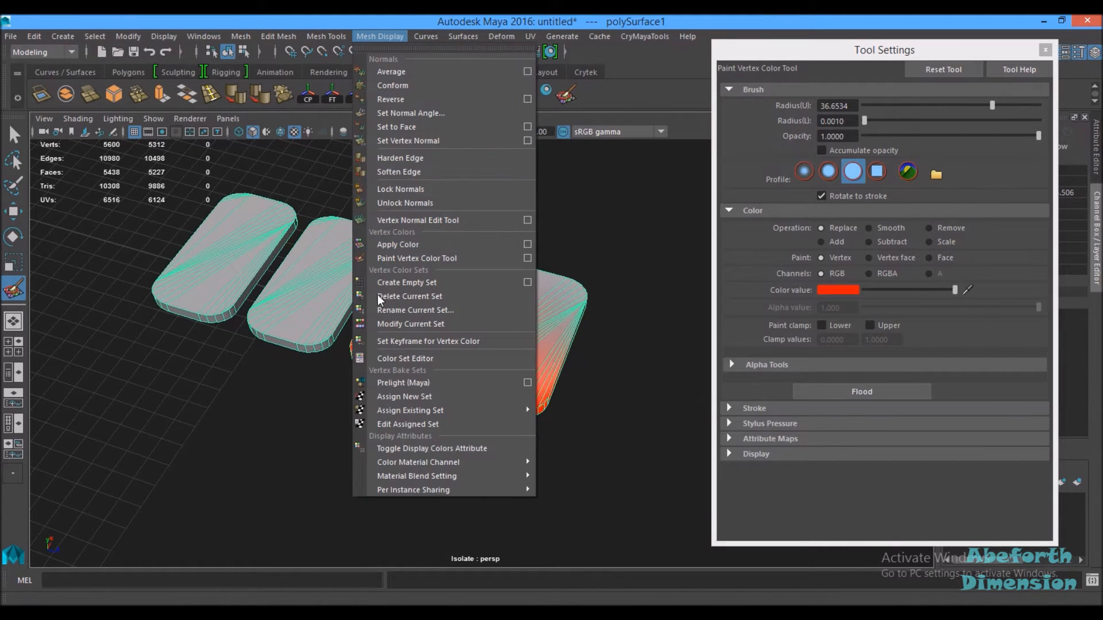
click(393, 448)
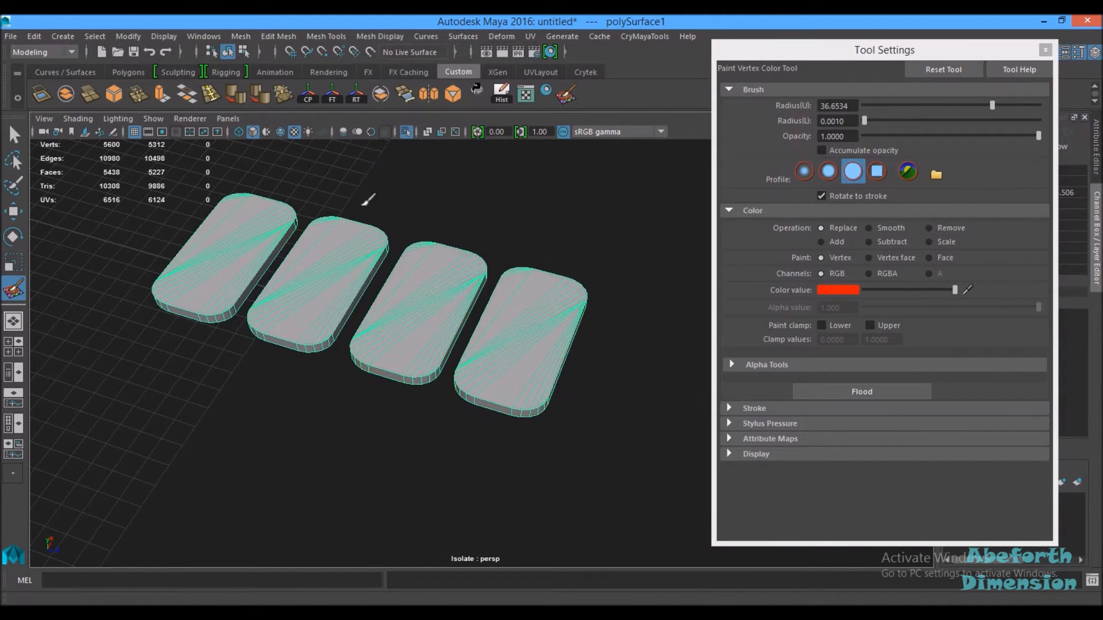
click(380, 36)
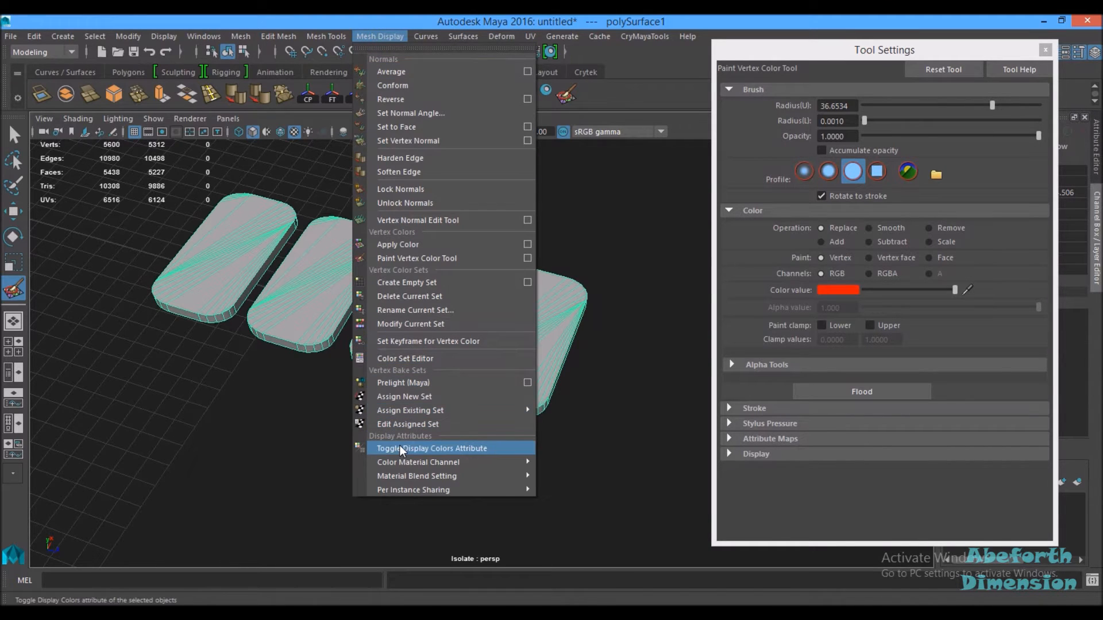
click(401, 449)
Step: Paint red vertex colour over all four rounded pads
alt+drag(601, 345, 456, 341)
mouse_move(583, 412)
mouse_down()
mouse_move(537, 402)
mouse_move(588, 345)
mouse_move(581, 315)
mouse_move(603, 320)
mouse_move(591, 266)
mouse_move(610, 231)
mouse_move(485, 222)
mouse_move(494, 173)
mouse_move(623, 181)
mouse_move(563, 270)
mouse_move(480, 320)
mouse_move(433, 291)
mouse_move(353, 287)
mouse_move(222, 296)
mouse_move(219, 317)
mouse_move(232, 325)
mouse_up()
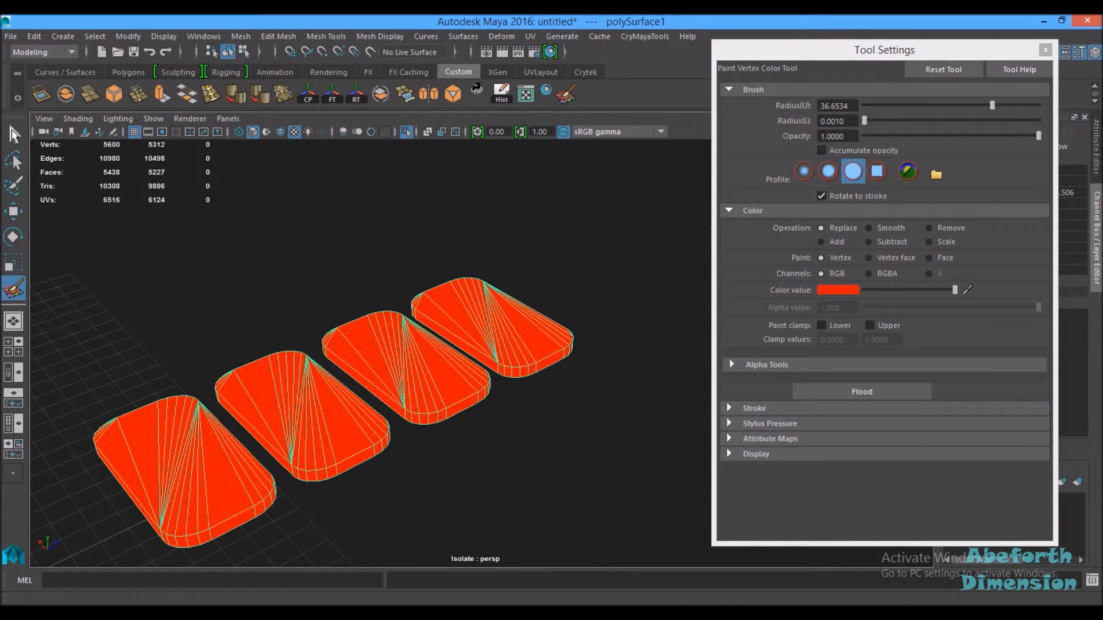
Step: Leave the paint tool, exit the isolated view and inspect the whole panel with its red pads
key(q)
drag(572, 397, 485, 463)
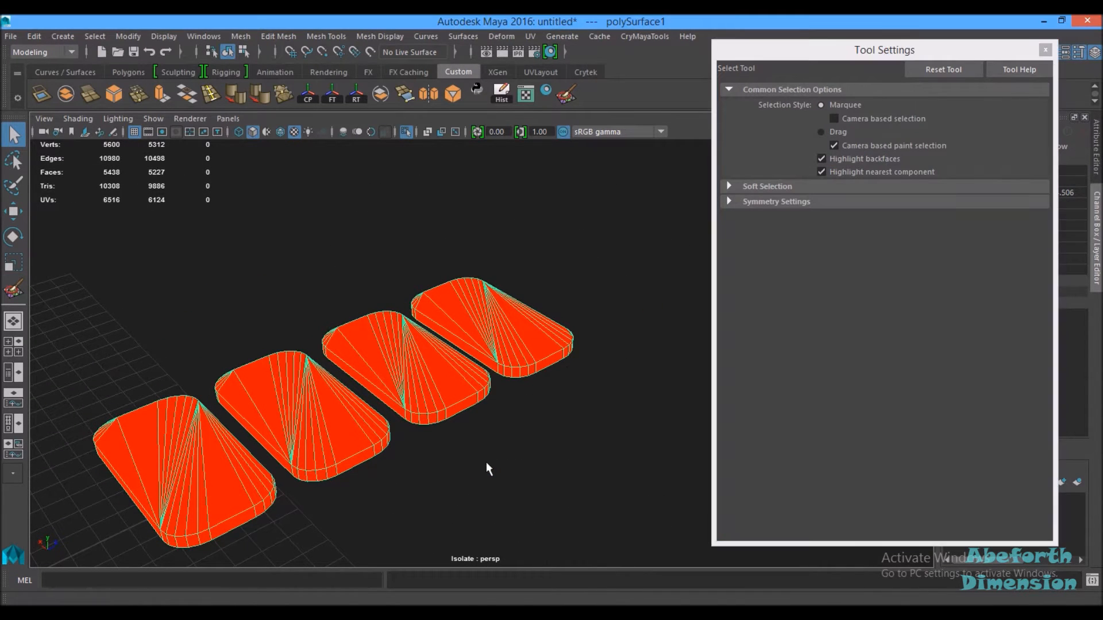
key(ctrl+1)
key(ctrl+1)
click(612, 311)
alt+drag(612, 311, 530, 375)
alt+drag(596, 351, 592, 327)
alt+right_drag(590, 322, 328, 263)
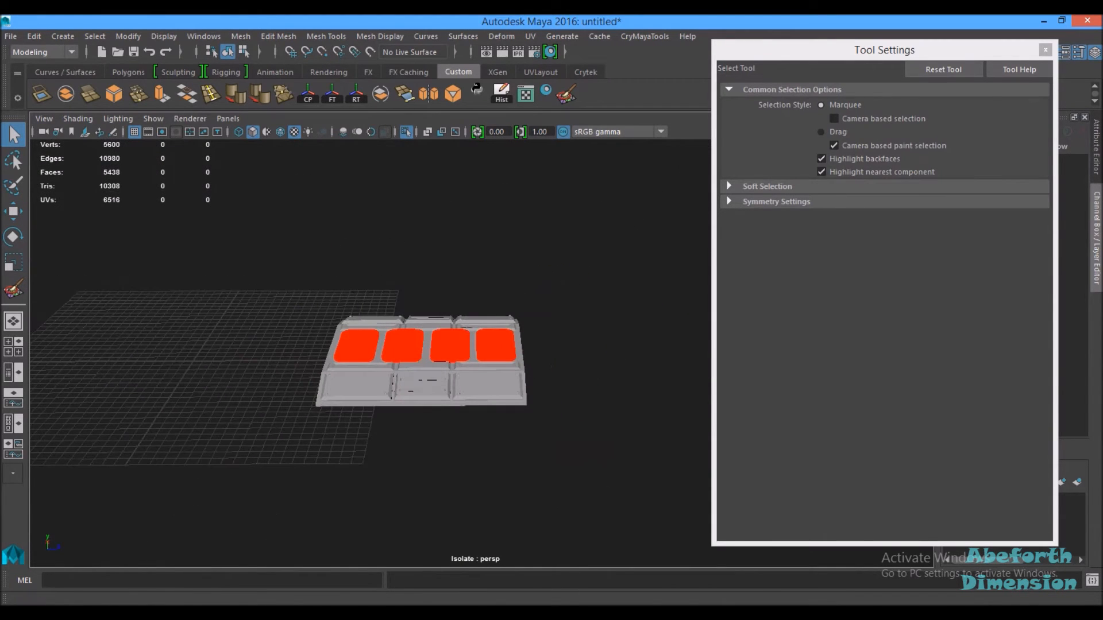
Step: Open the Outliner beside the viewport and hide polySurface1
click(13, 372)
click(422, 416)
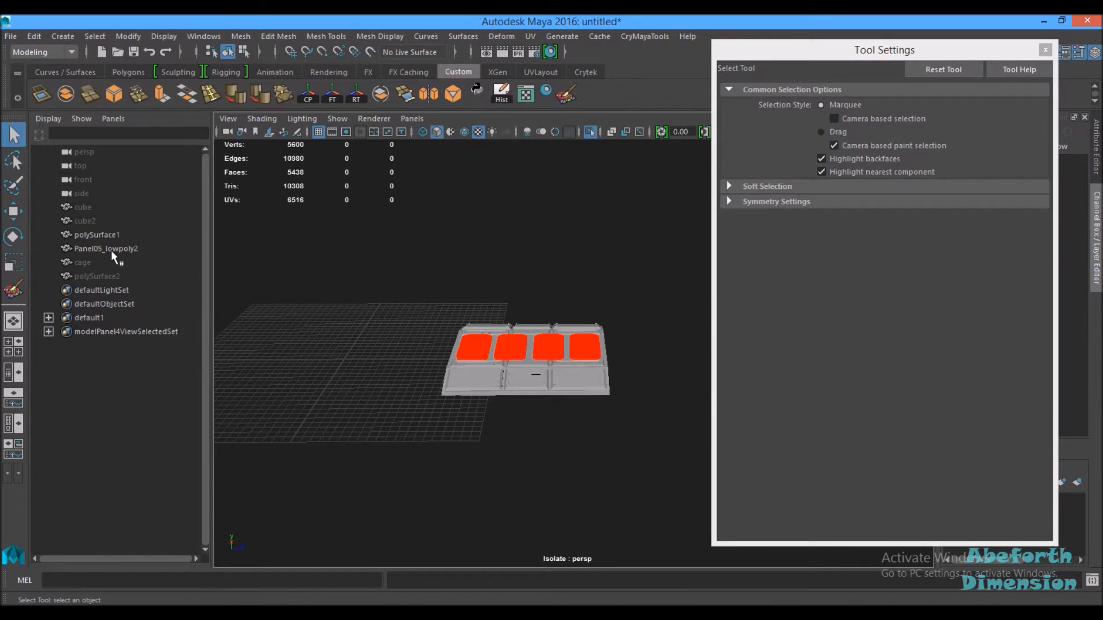
click(108, 232)
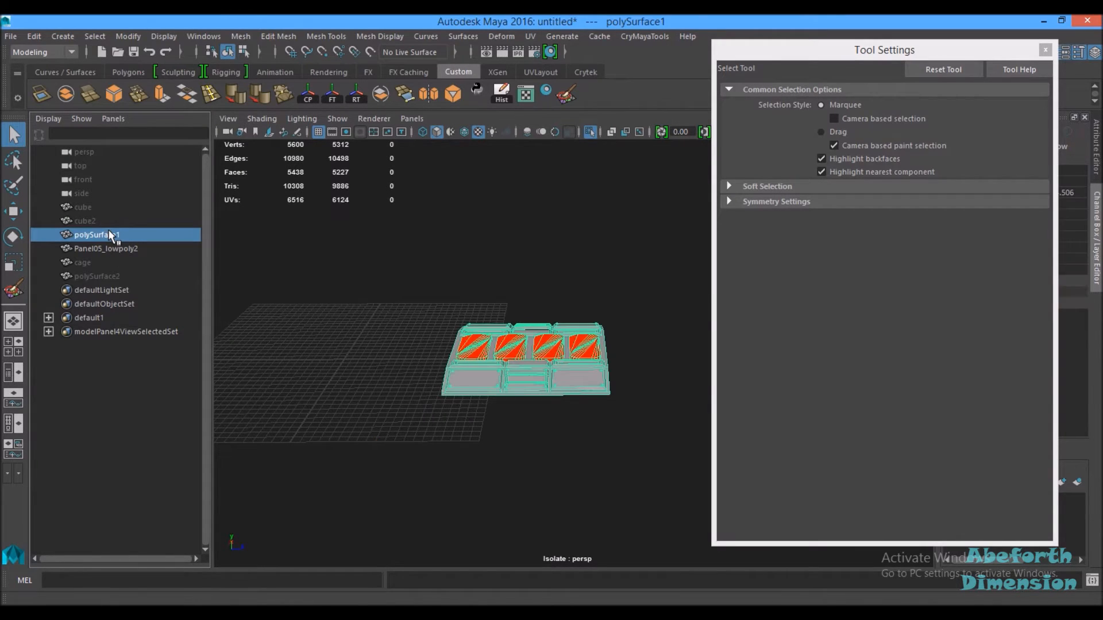
key(ctrl+h)
Step: Unhide the polySurface2 mesh from the Outliner and clear the selection
click(112, 281)
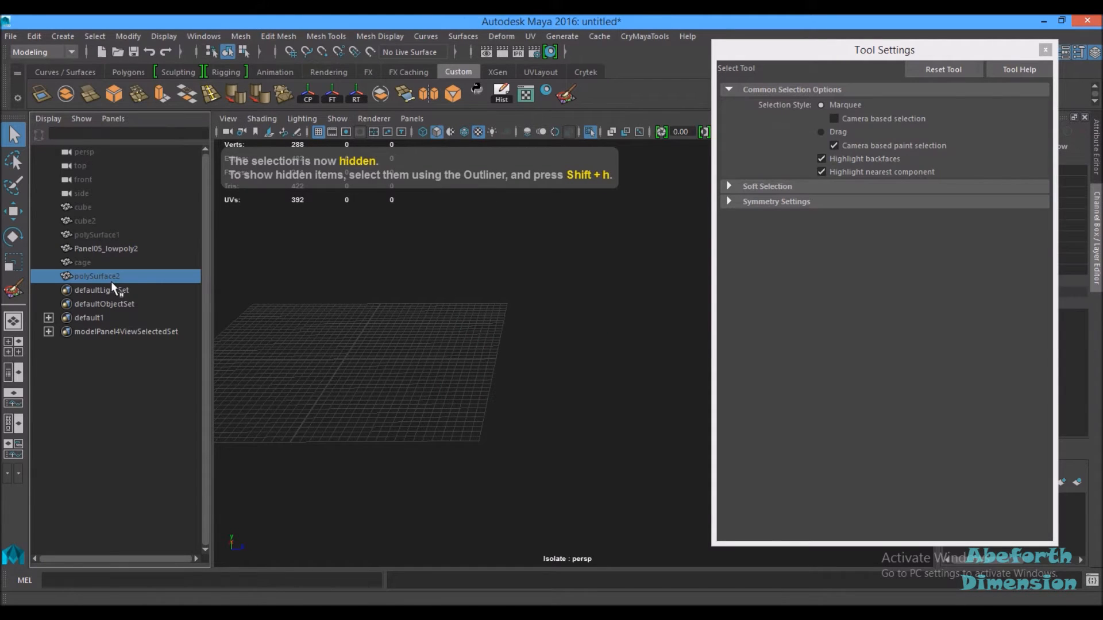
key(shift+h)
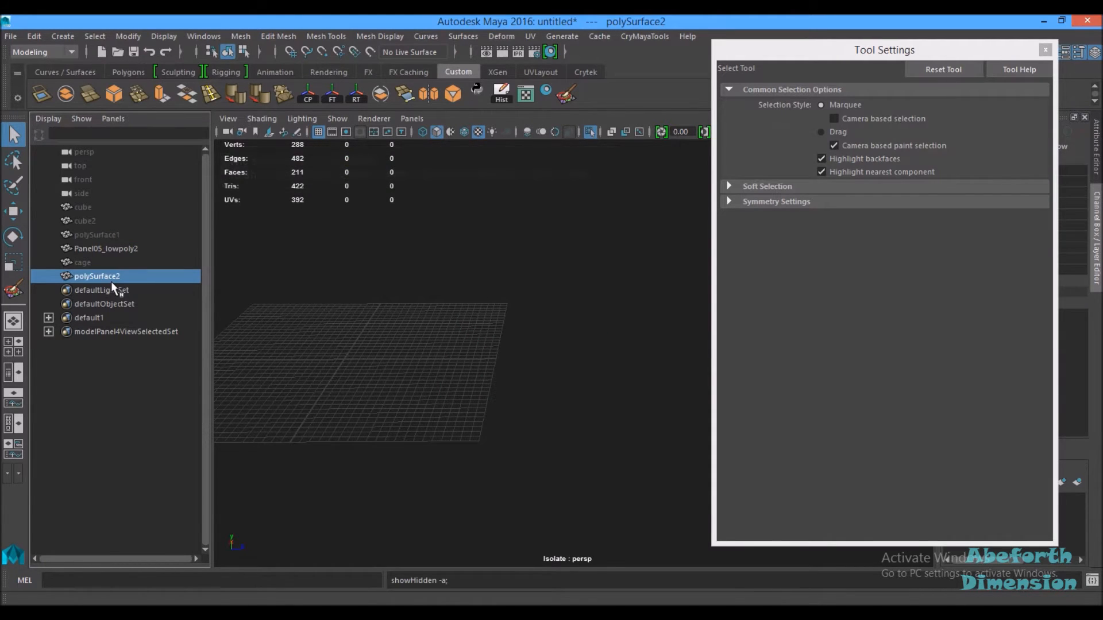
click(322, 424)
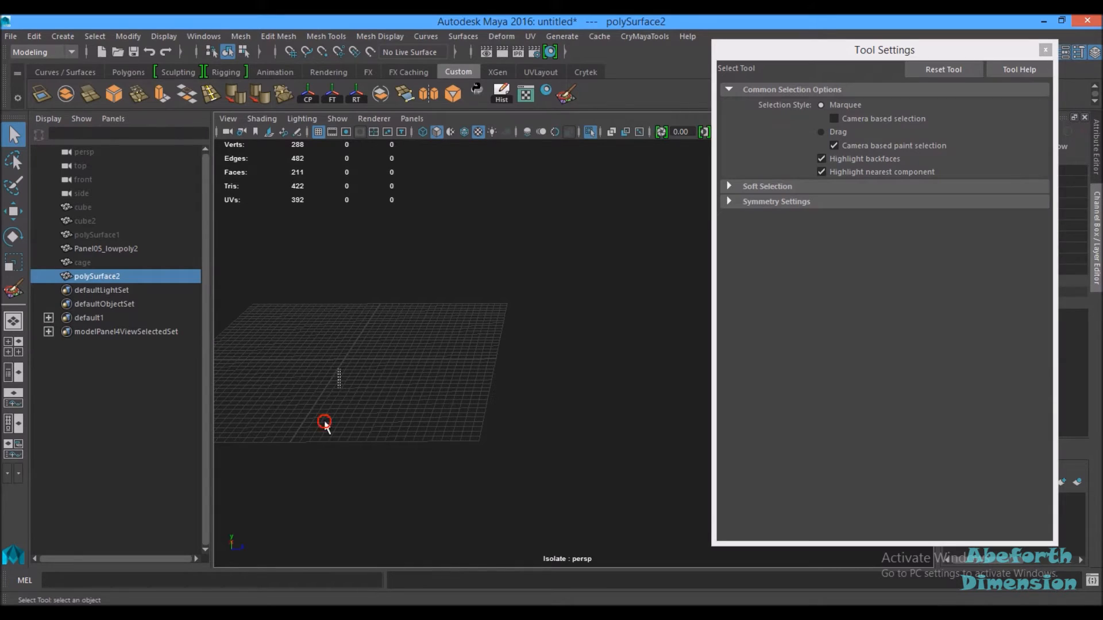
click(145, 290)
click(340, 366)
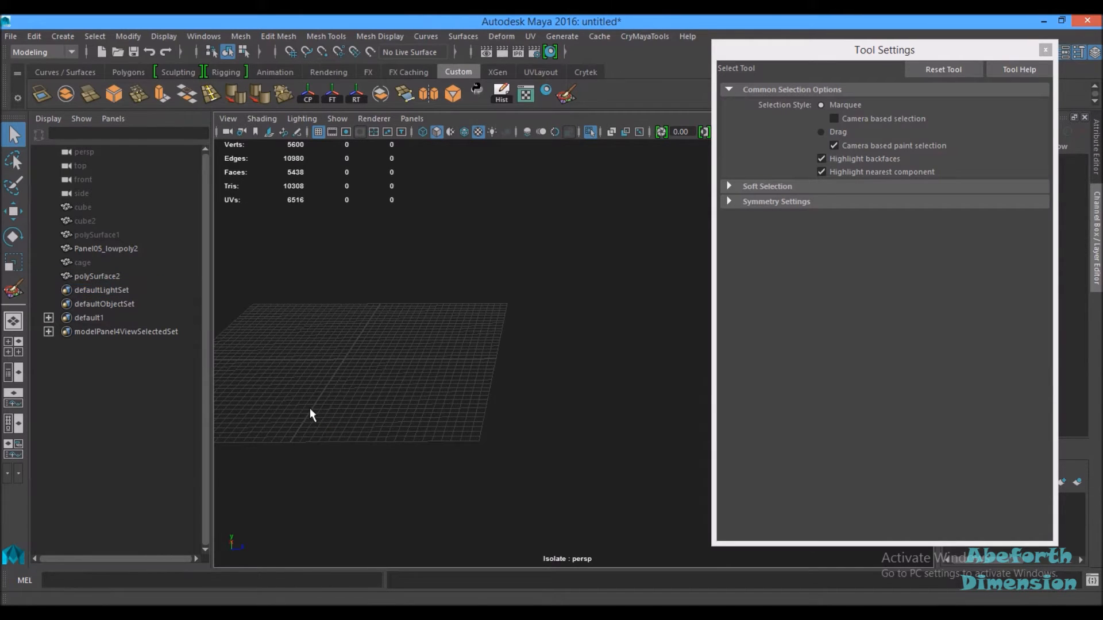
Step: Exit the isolated view, hide Panel05_lowpoly2 and frame the colour-ID mesh
key(ctrl+1)
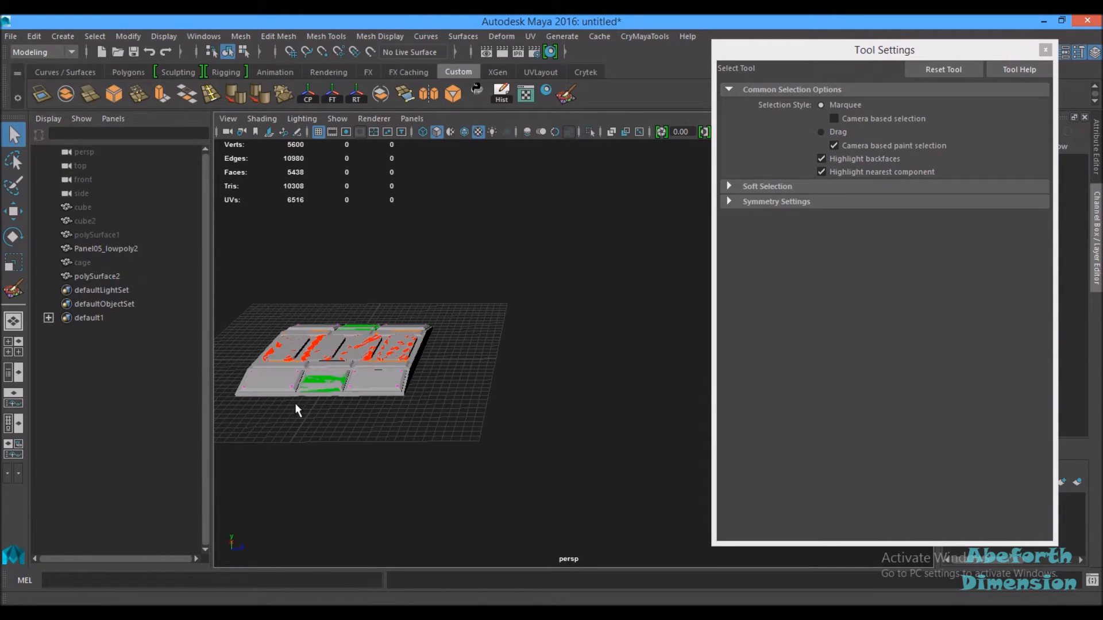
click(116, 248)
key(ctrl+h)
scroll(402, 374, up, 3)
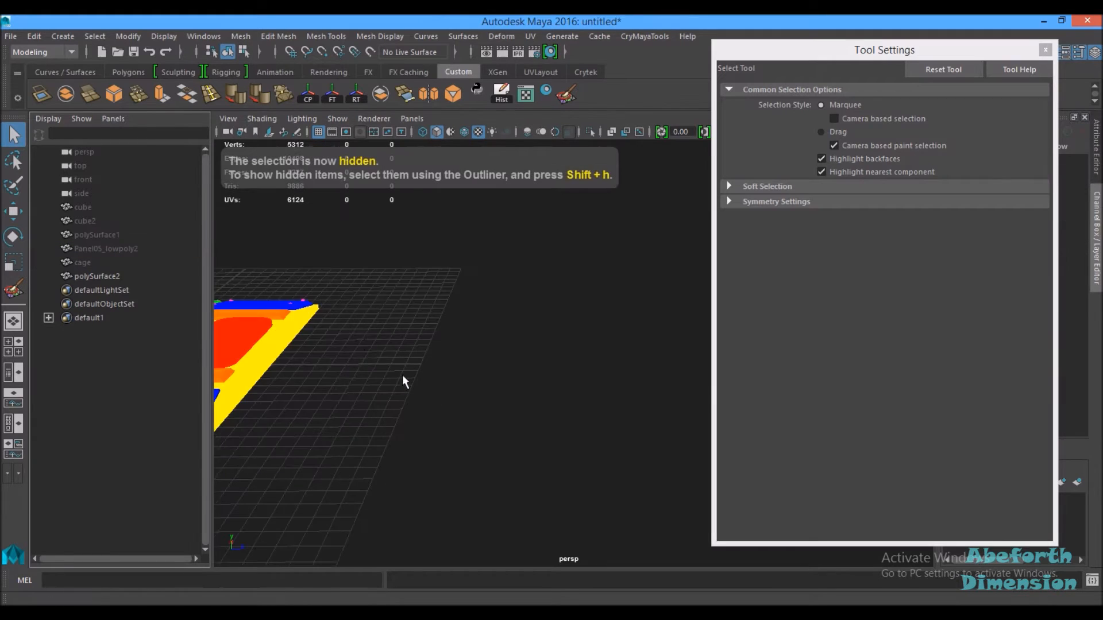
key(f)
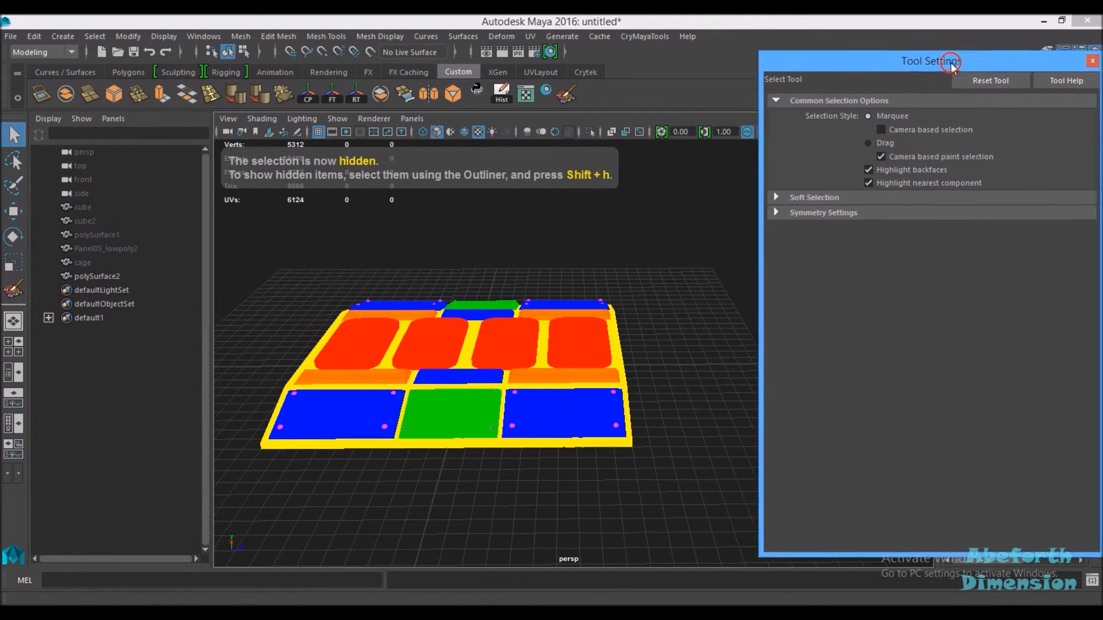
Step: Inspect the colour-ID mesh polySurface2 from several angles
drag(901, 51, 1066, 64)
alt+drag(438, 449, 488, 468)
click(450, 405)
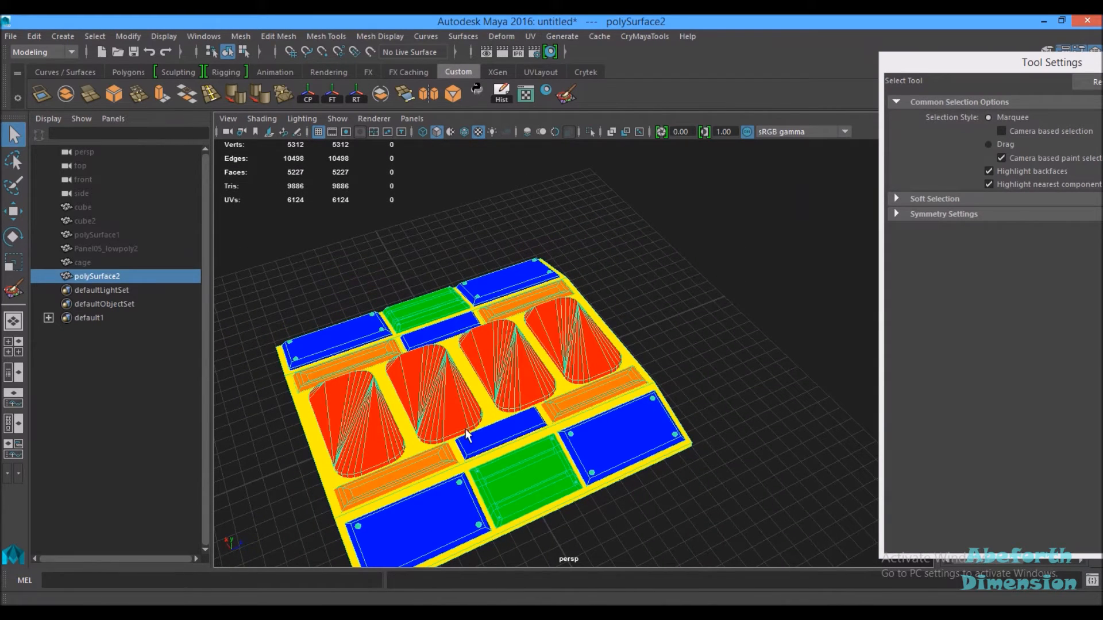
key(f)
click(832, 251)
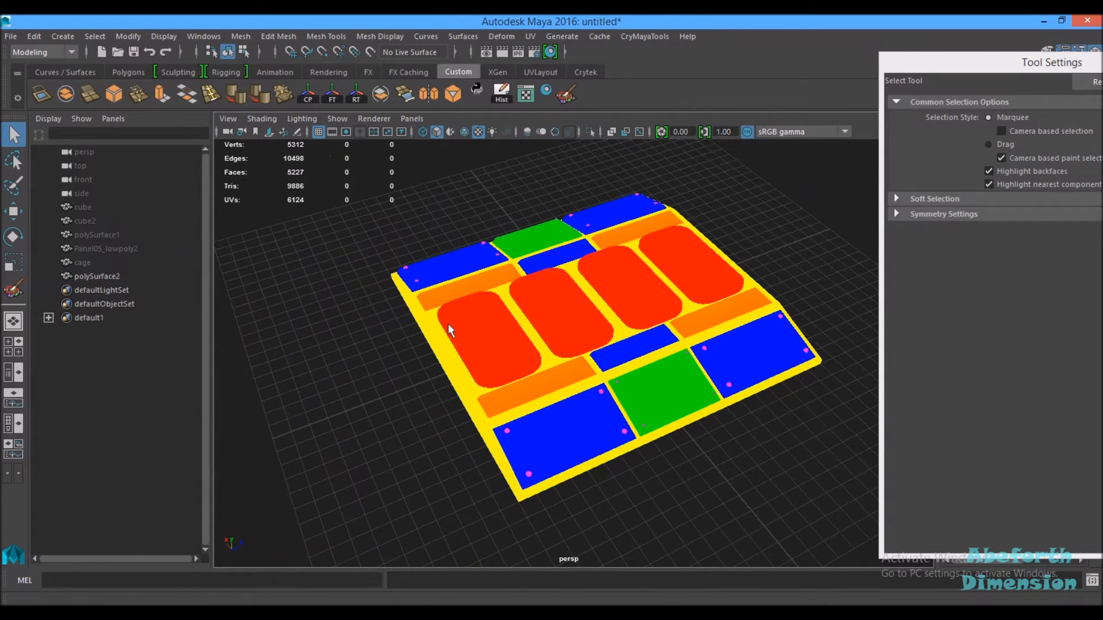
scroll(407, 332, up, 6)
alt+drag(636, 342, 455, 438)
alt+right_drag(455, 438, 572, 410)
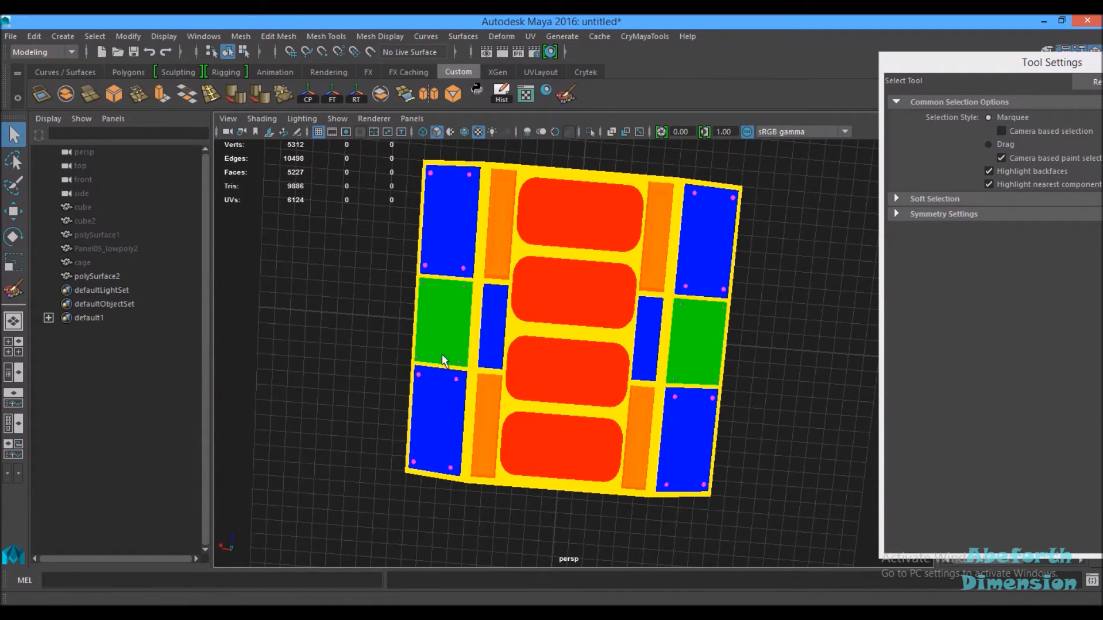
click(548, 313)
alt+drag(696, 410, 477, 333)
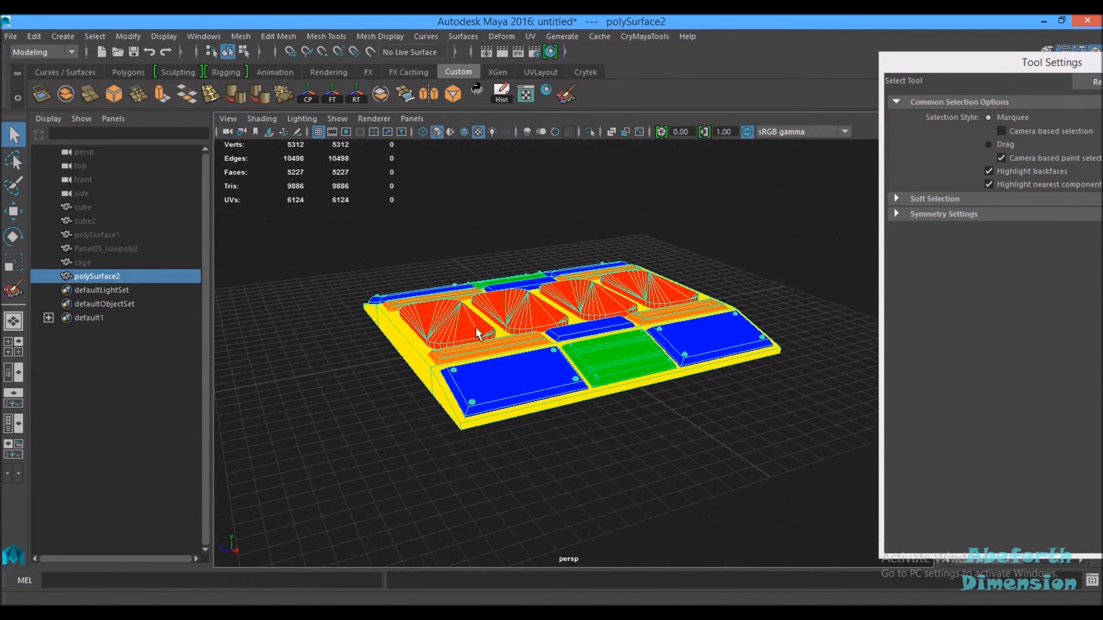
click(11, 36)
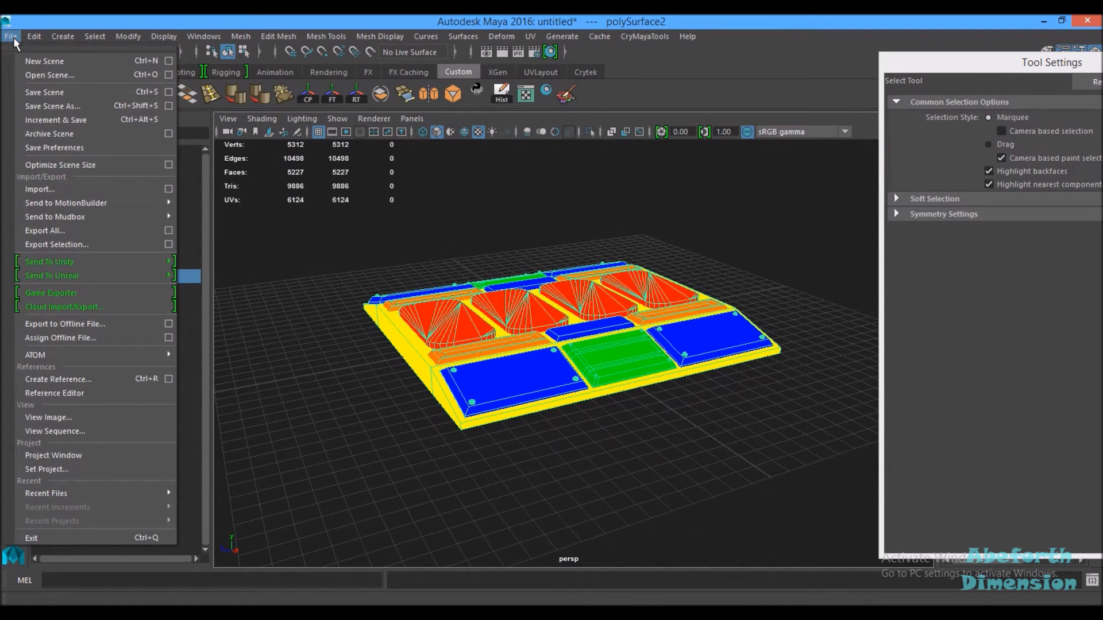
click(45, 240)
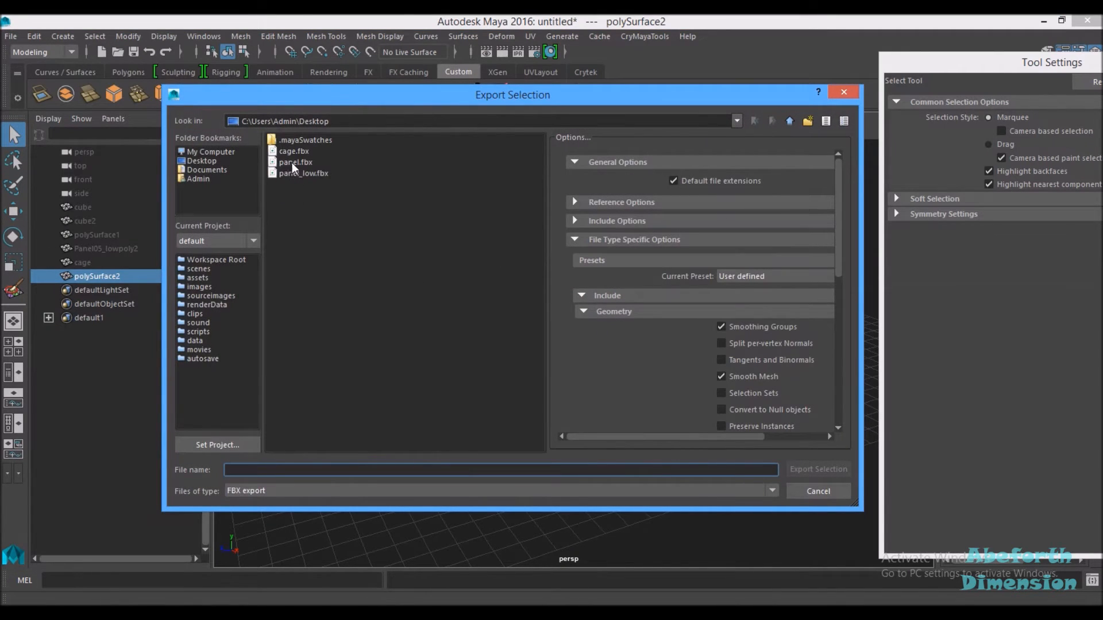
click(816, 491)
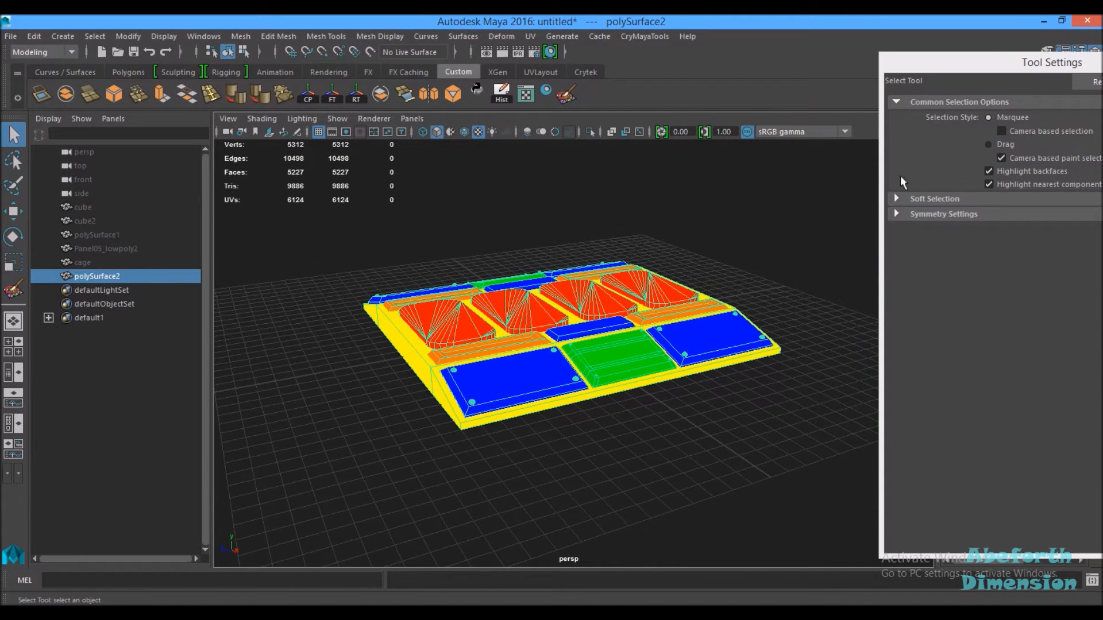
drag(948, 62, 1075, 78)
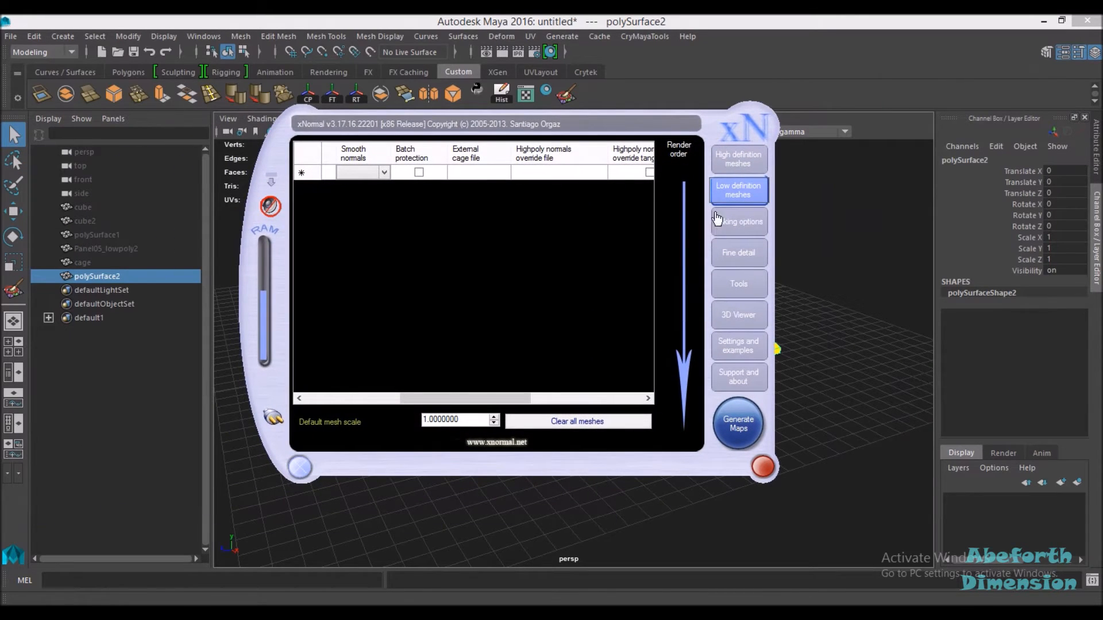
Step: Switch to xNormal and add panel.fbx from the Desktop as the high-definition mesh
click(734, 164)
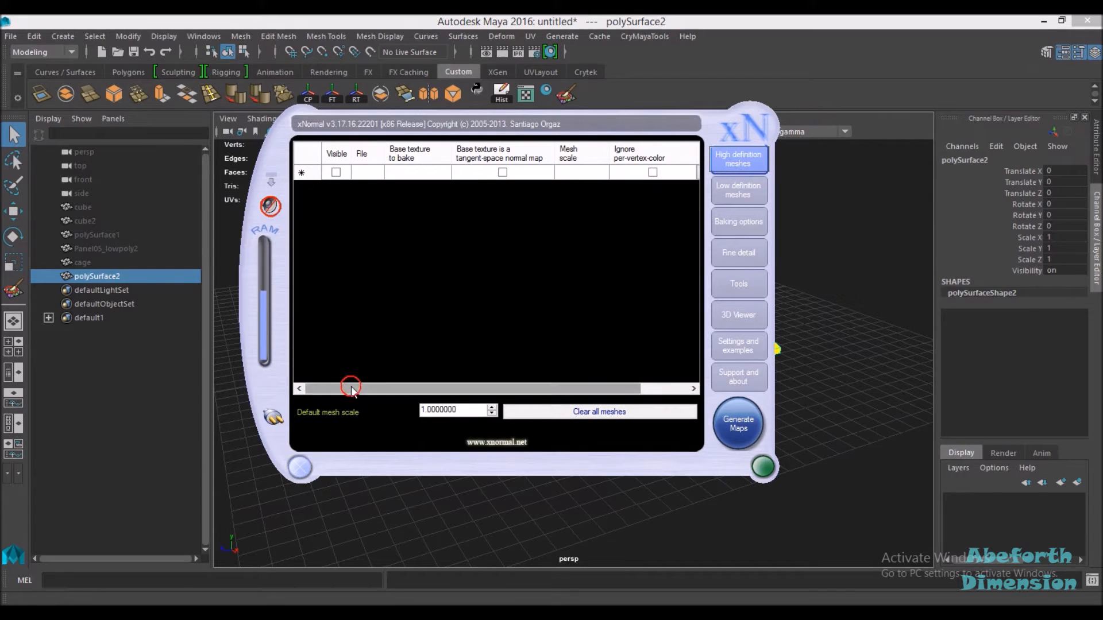
right_click(508, 257)
click(520, 259)
double_click(556, 293)
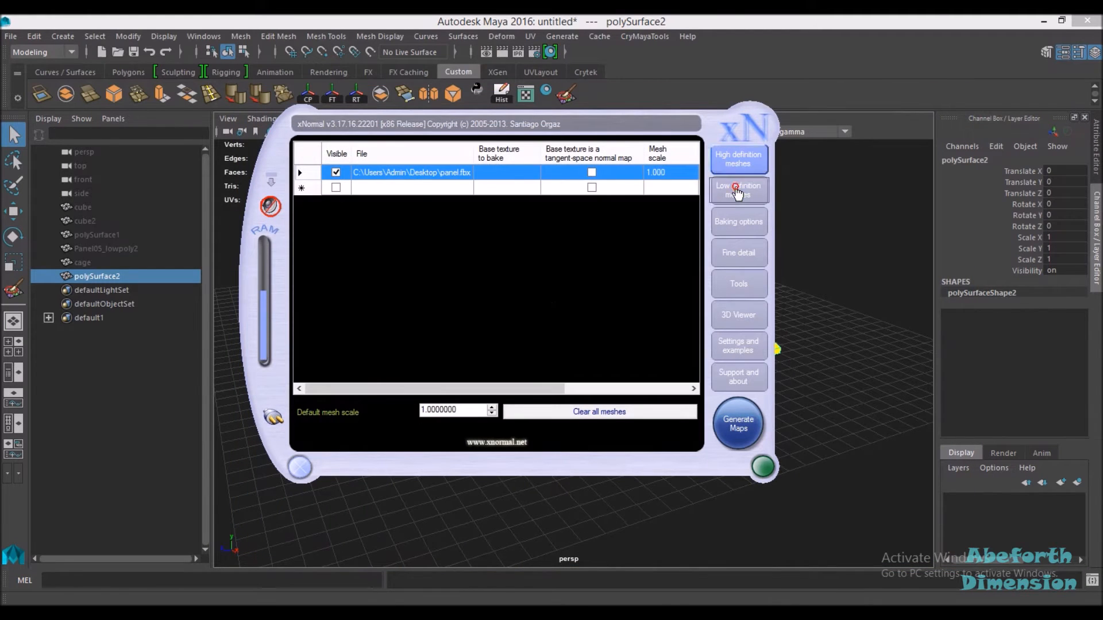
Step: Add panel_low.fbx from the Desktop as the low-definition mesh
click(737, 193)
right_click(545, 231)
click(566, 240)
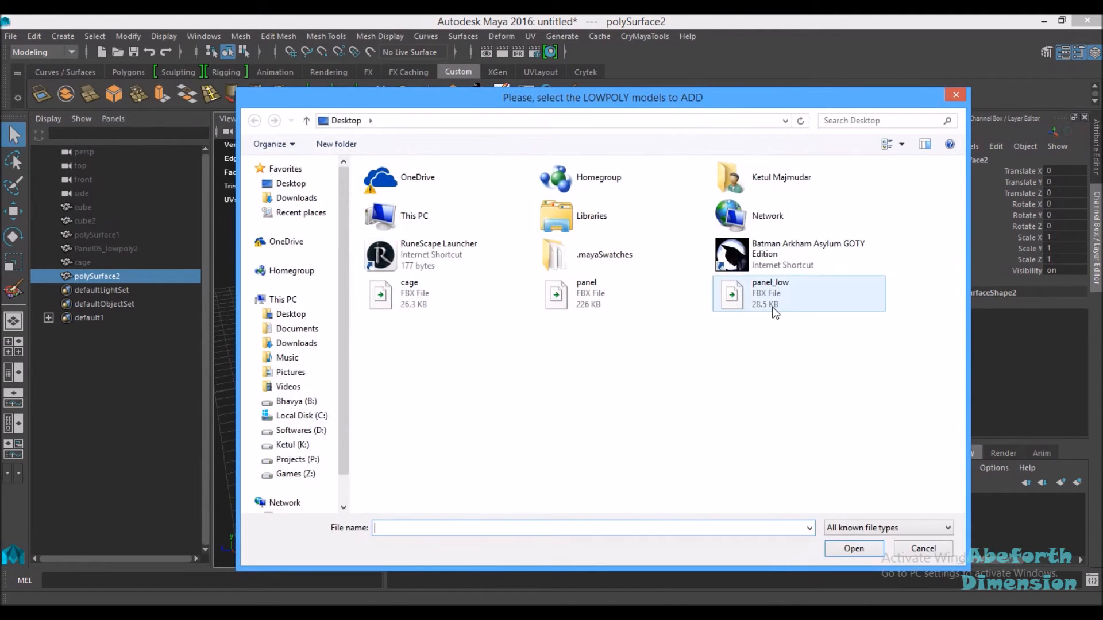
click(773, 308)
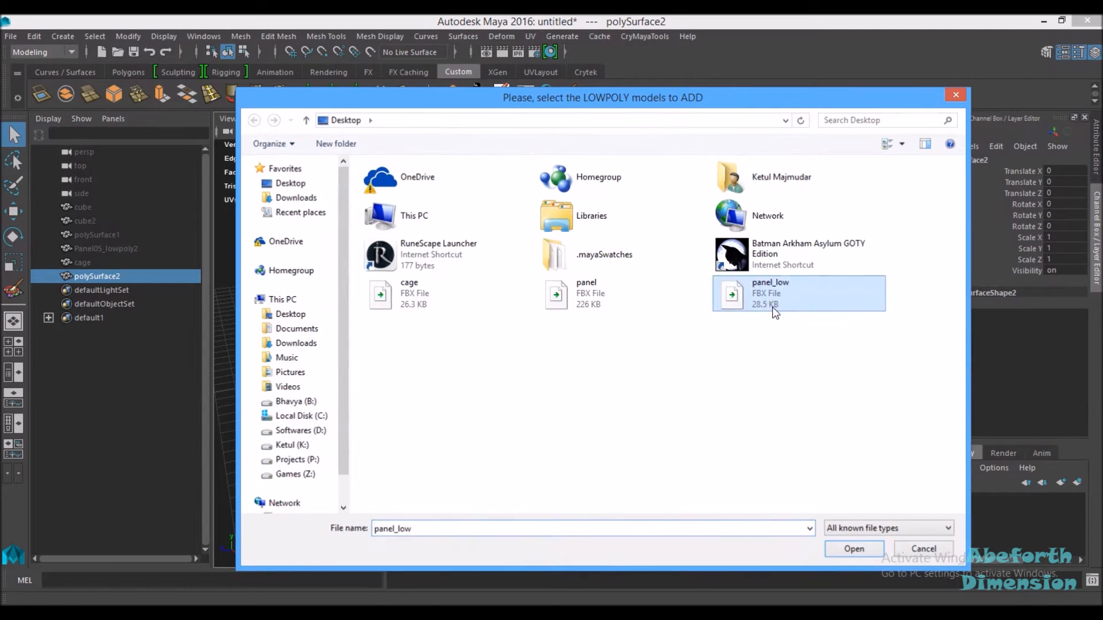
double_click(773, 309)
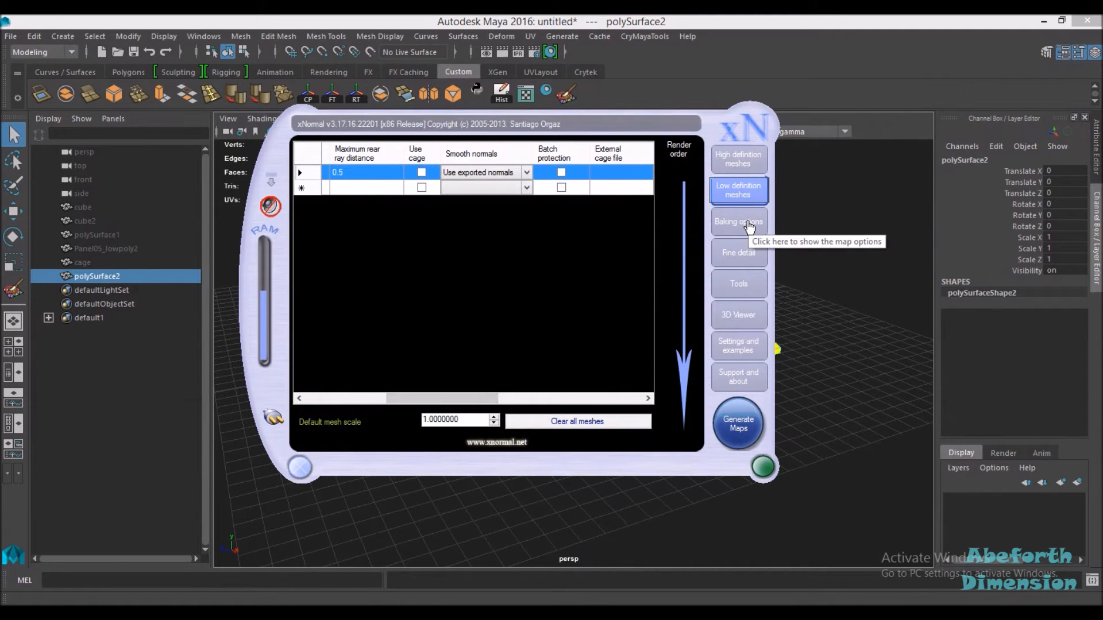
Step: Open the baking options with Bake highpoly's vertex colors ticked and generate the maps
click(747, 224)
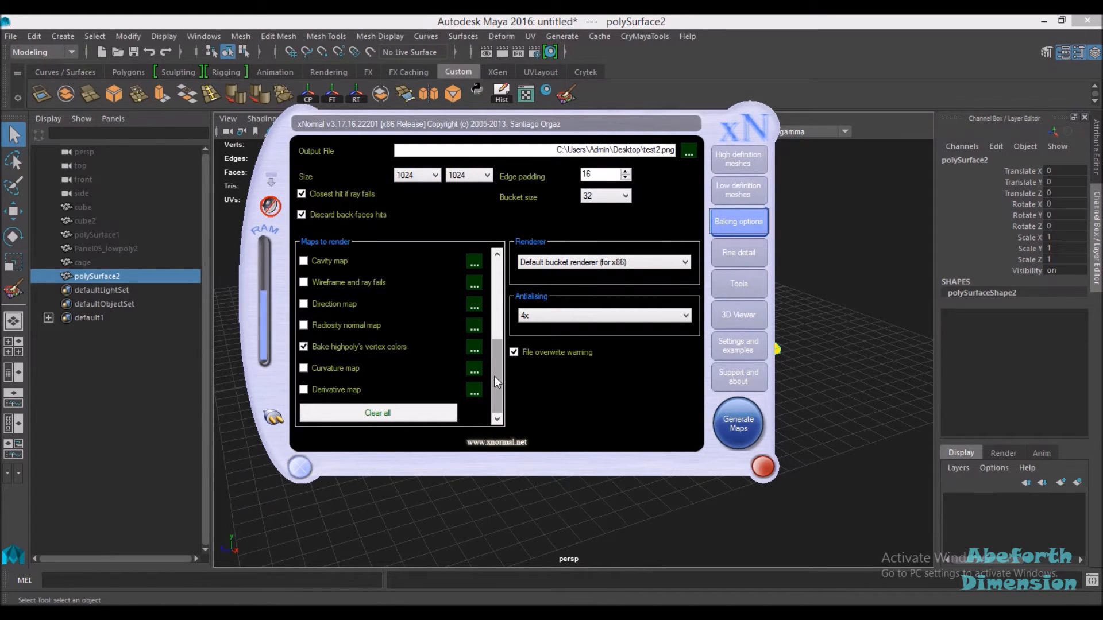
mouse_move(495, 377)
mouse_down()
mouse_move(491, 299)
mouse_move(492, 382)
mouse_up()
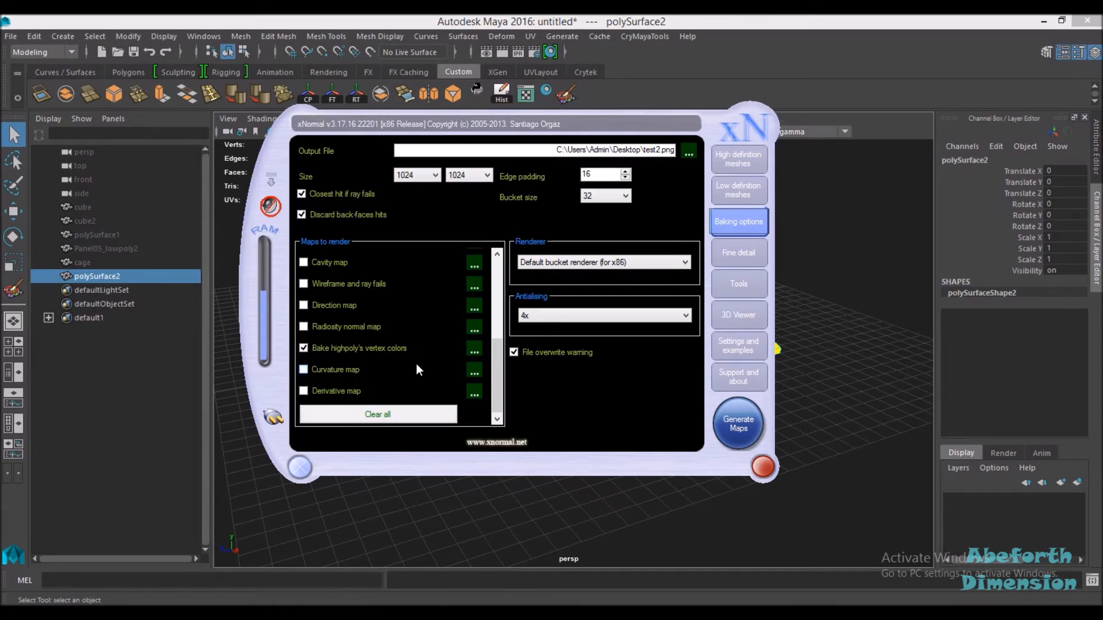
click(738, 424)
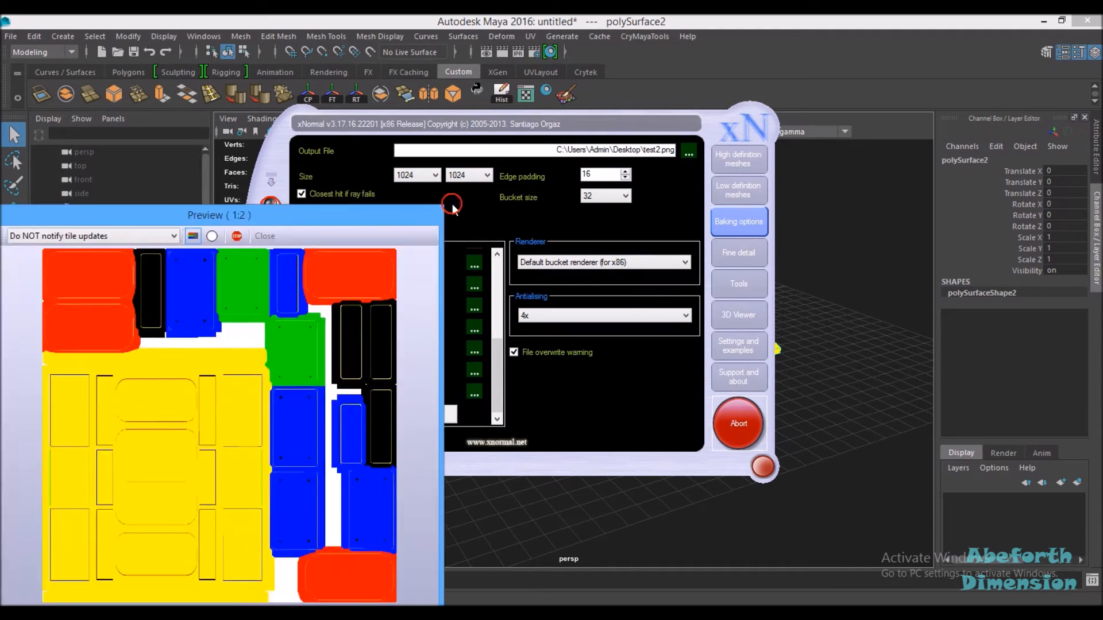
Step: Return to the high-definition mesh list and untick Ignore per-vertex-color for panel.fbx
drag(299, 214, 632, 126)
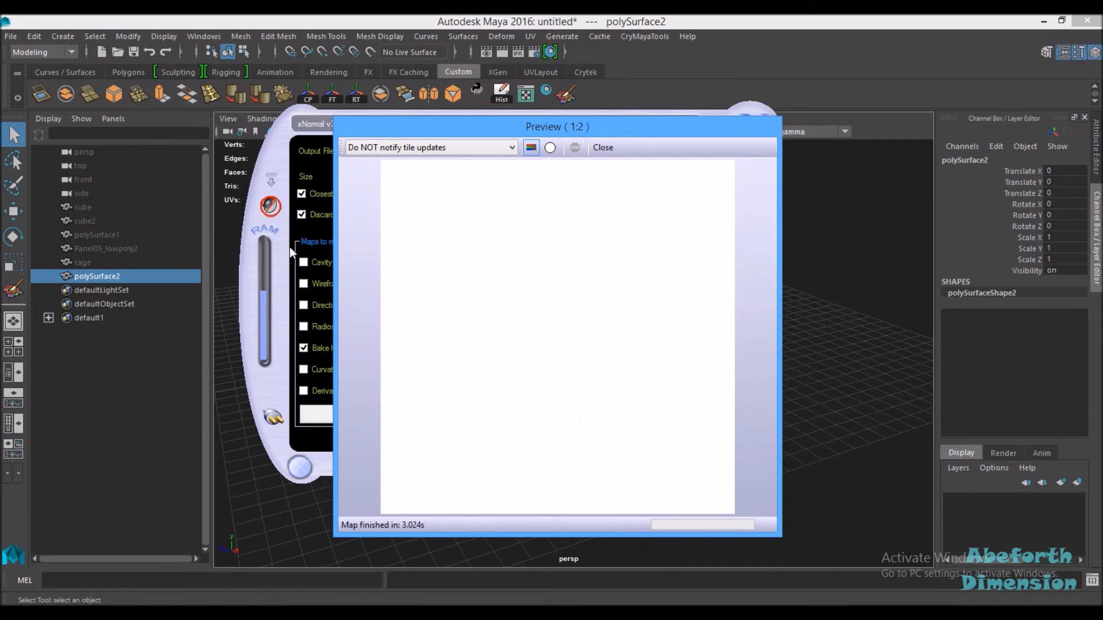
click(303, 123)
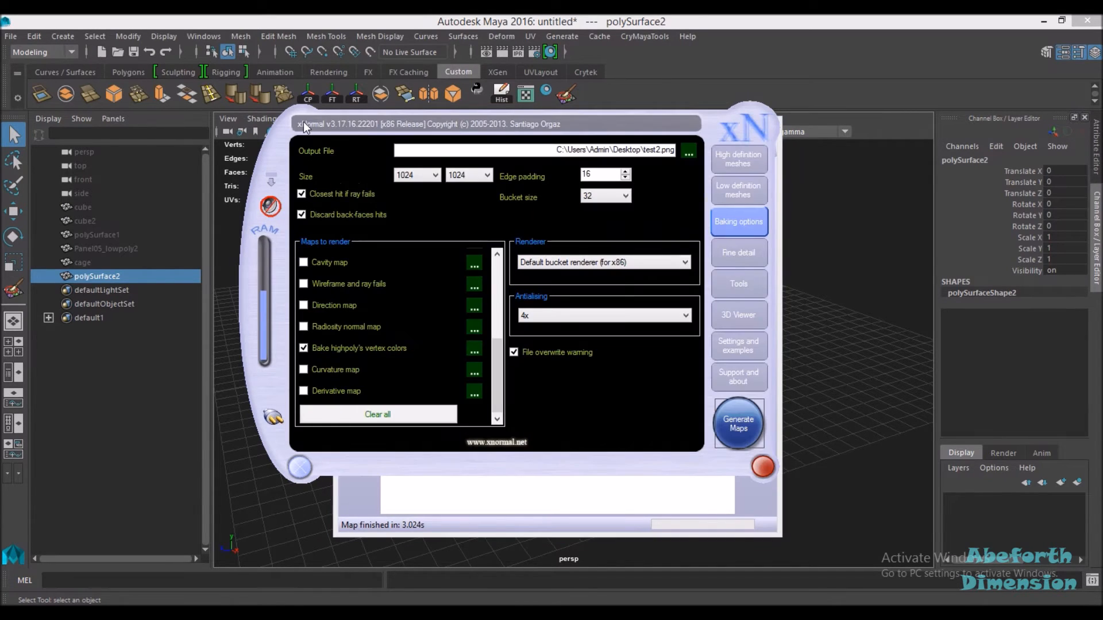
click(738, 159)
drag(450, 389, 575, 393)
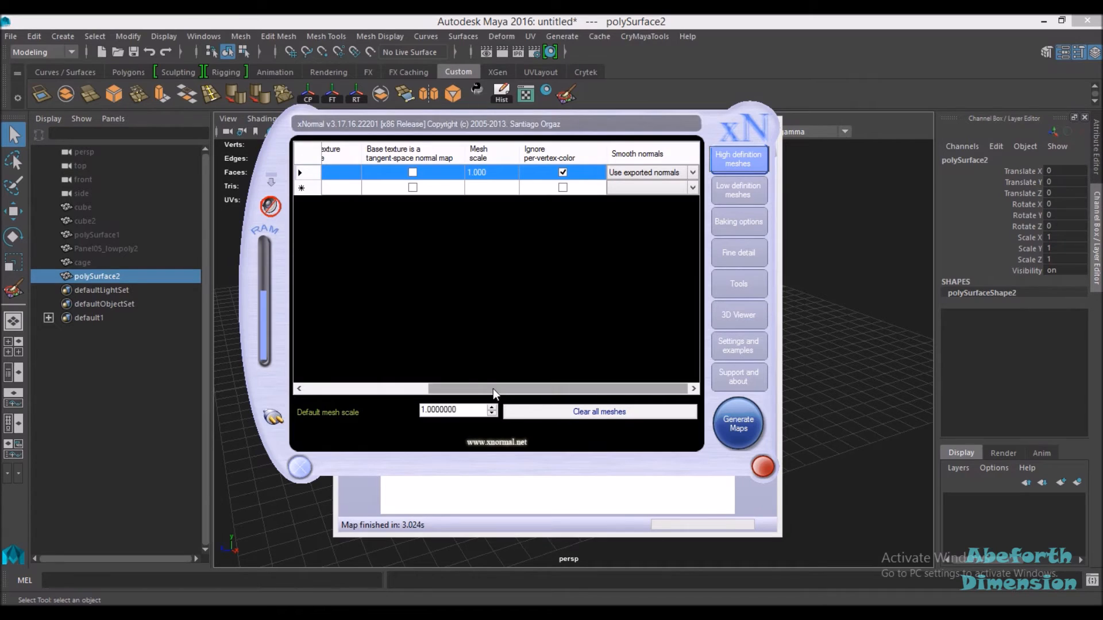
click(564, 174)
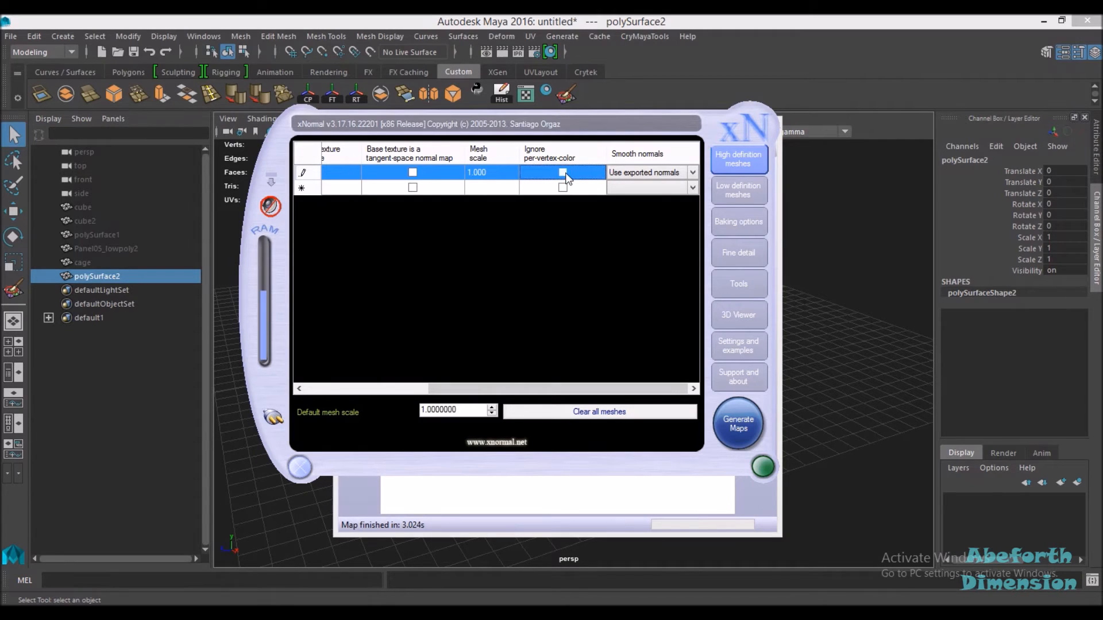
click(563, 172)
Step: Generate the maps again, agreeing to overwrite test2_vcols.PNG
click(729, 423)
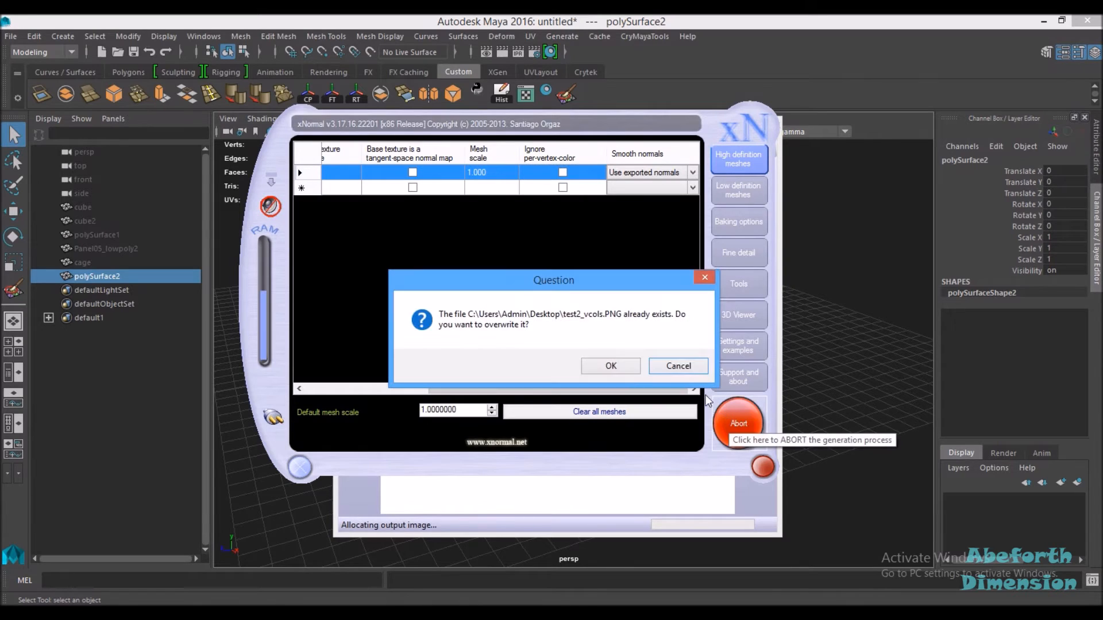
click(608, 364)
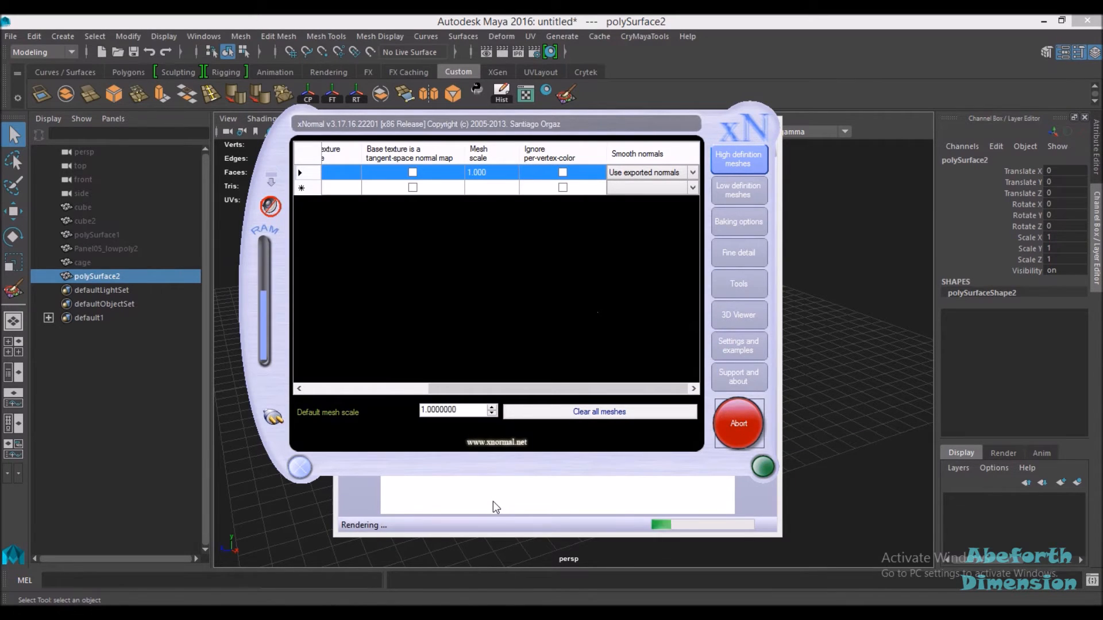
click(493, 503)
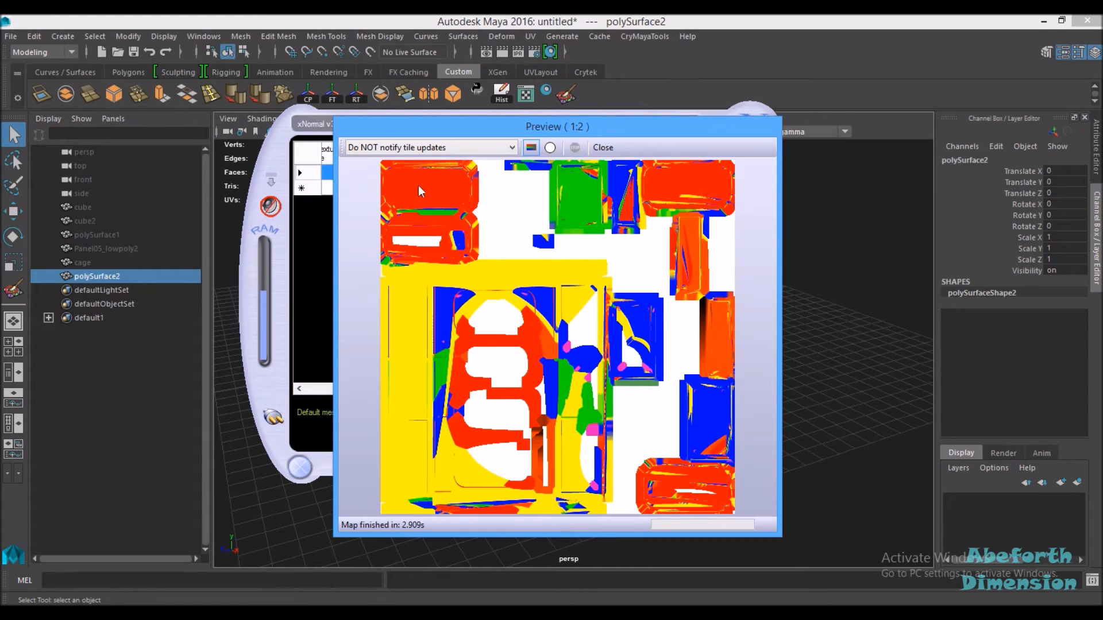
Step: Move the xNormal windows aside and orbit around the colour-ID panel in Maya
drag(443, 134, 0, 141)
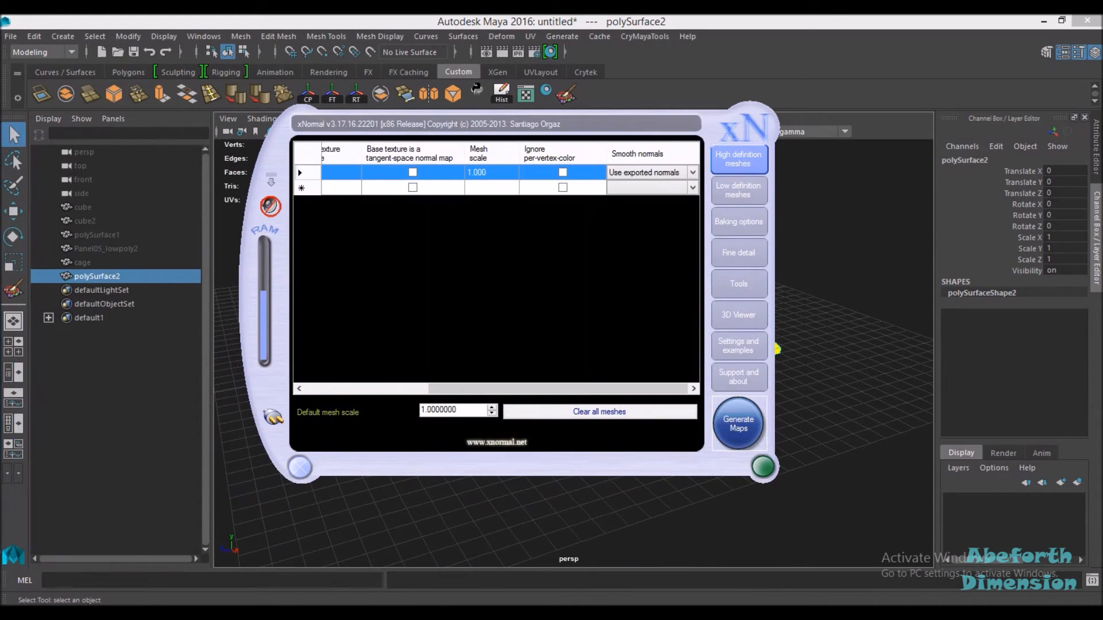
drag(483, 127, 0, 196)
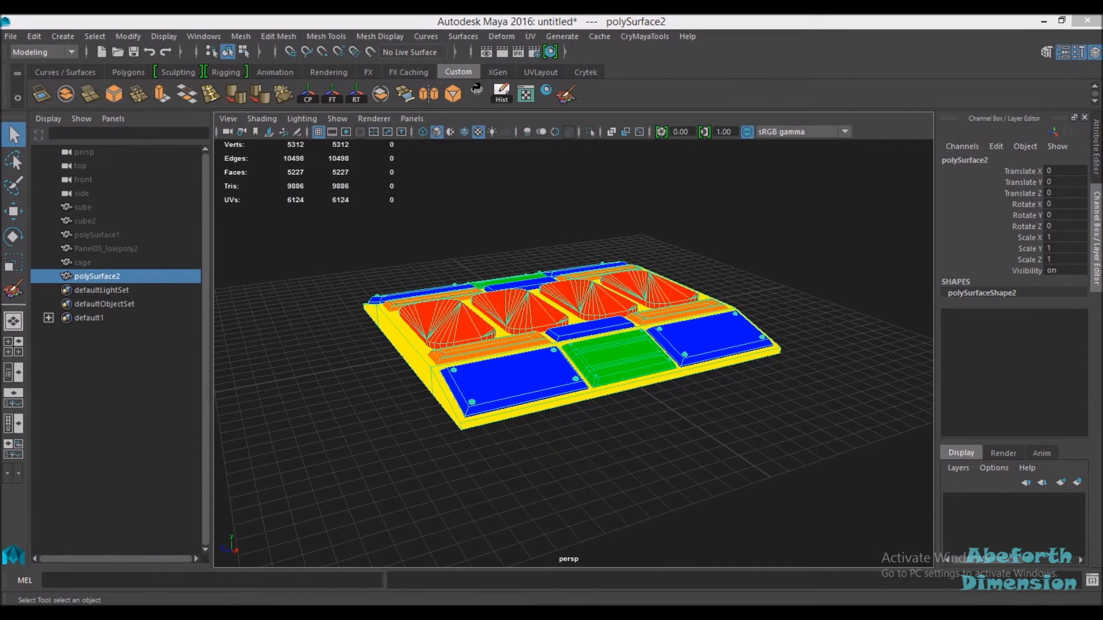
click(516, 444)
alt+drag(485, 490, 408, 388)
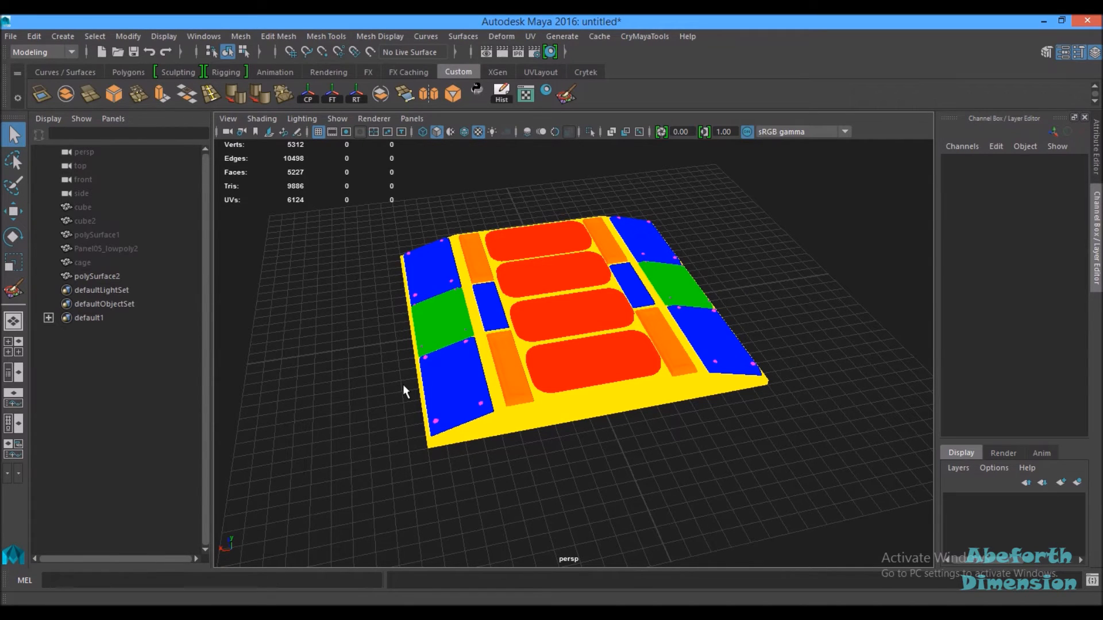
Step: Hide the colour-ID high-poly mesh polySurface2 and unhide the low-poly Panel05_lowpoly2
click(102, 275)
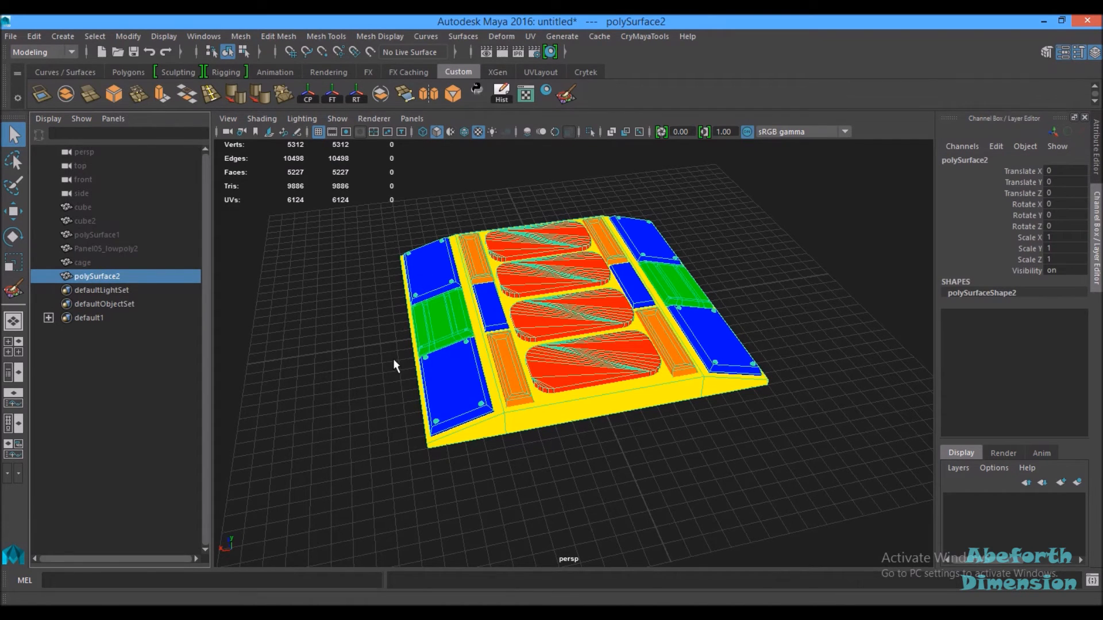
key(ctrl+h)
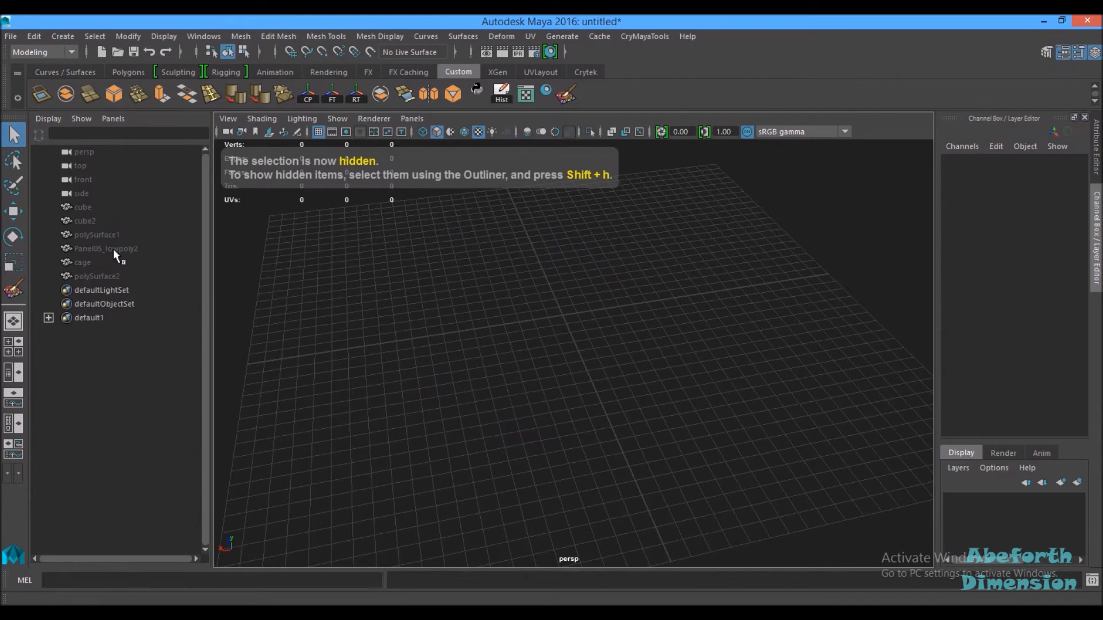
click(116, 250)
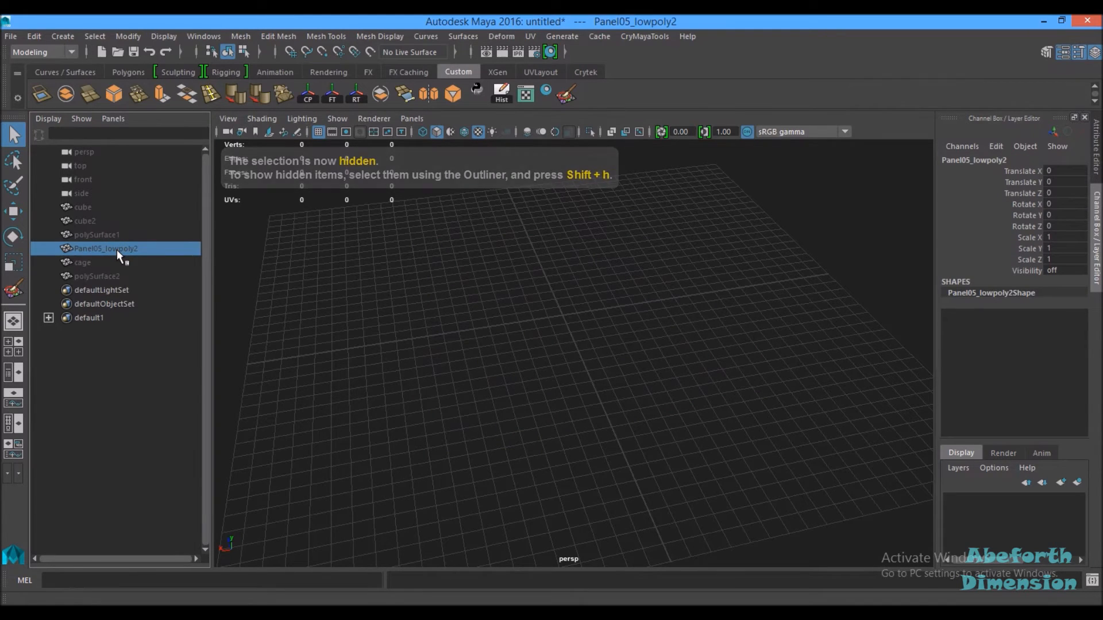
key(shift+h)
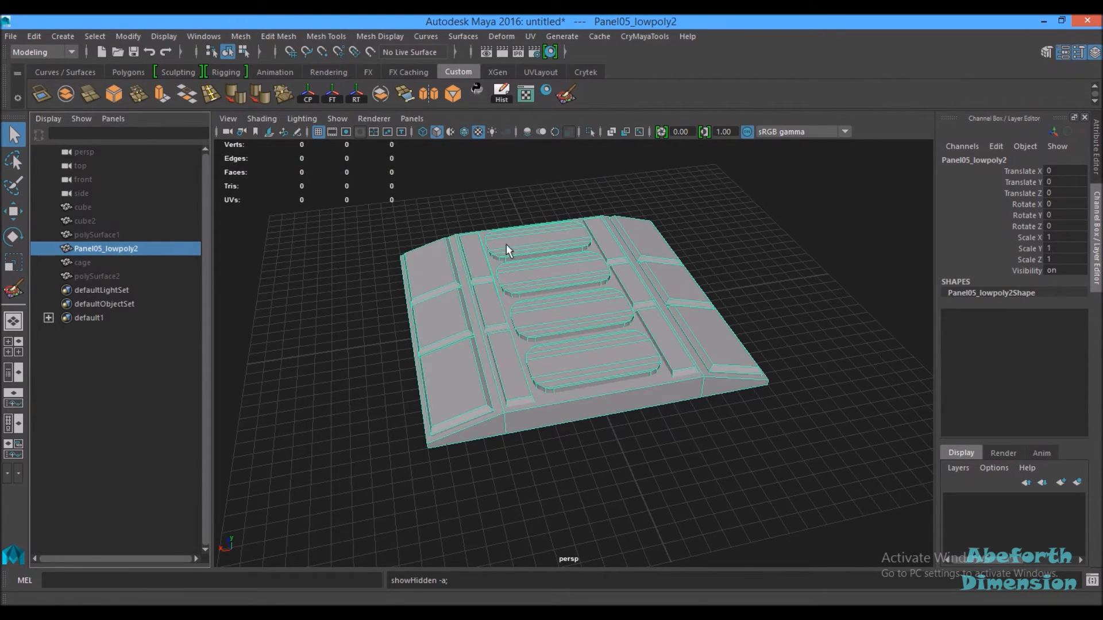
Step: Duplicate the low-poly panel Panel05_lowpoly2
alt+drag(539, 313, 670, 319)
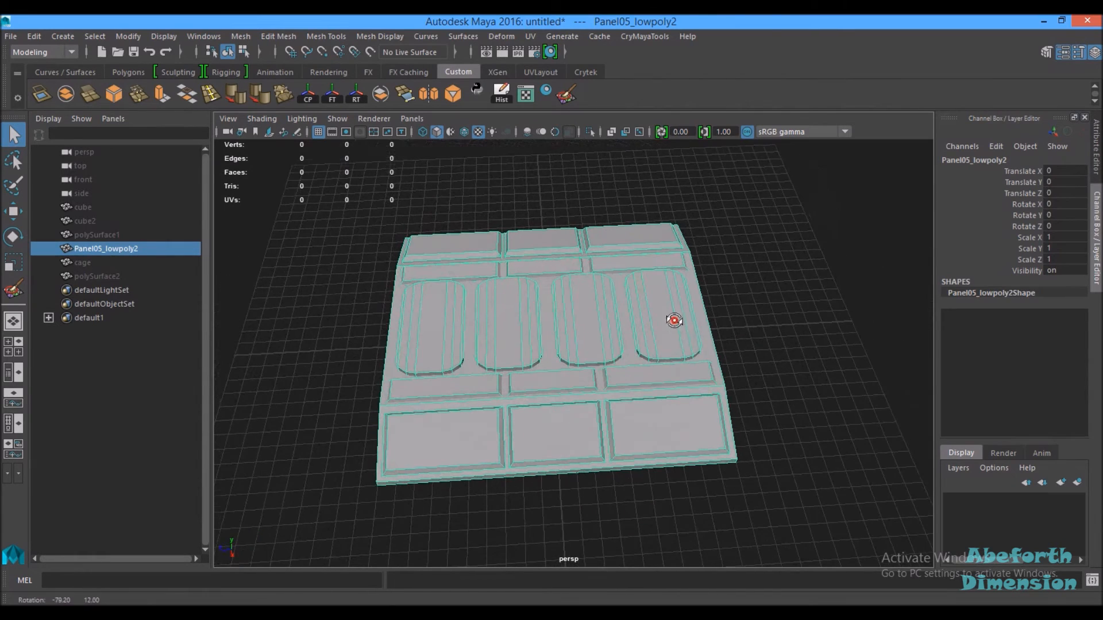
scroll(459, 296, up, 4)
alt+middle_drag(550, 307, 635, 308)
scroll(533, 267, down, 4)
key(ctrl+d)
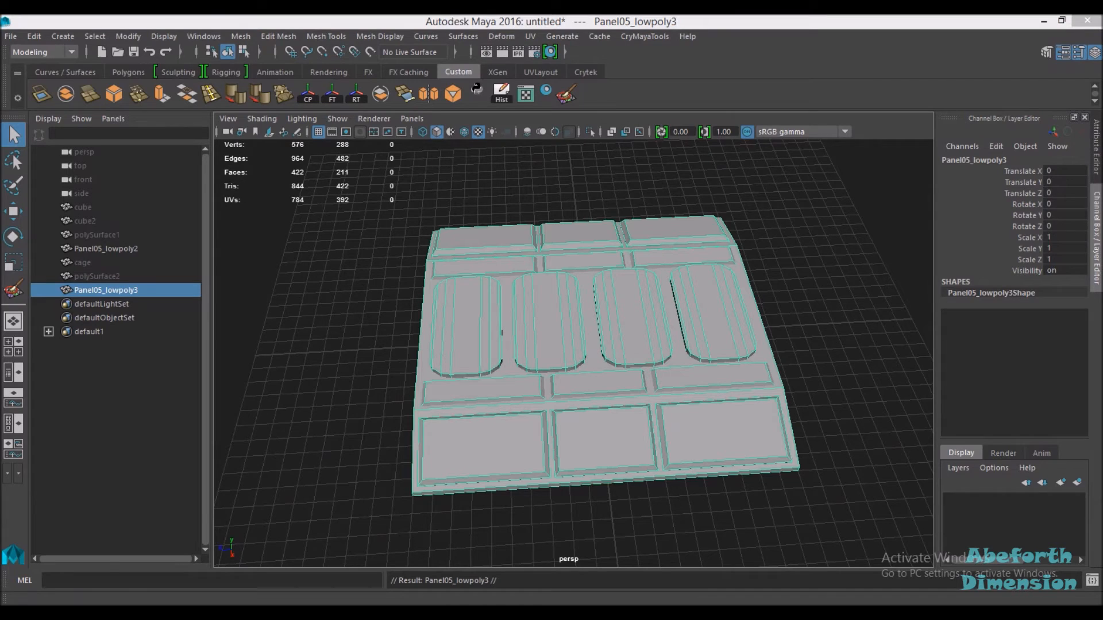
Step: Assign the green semi-transparent phong material to the duplicated panel from the Hypershade browser
drag(1102, 93, 1101, 85)
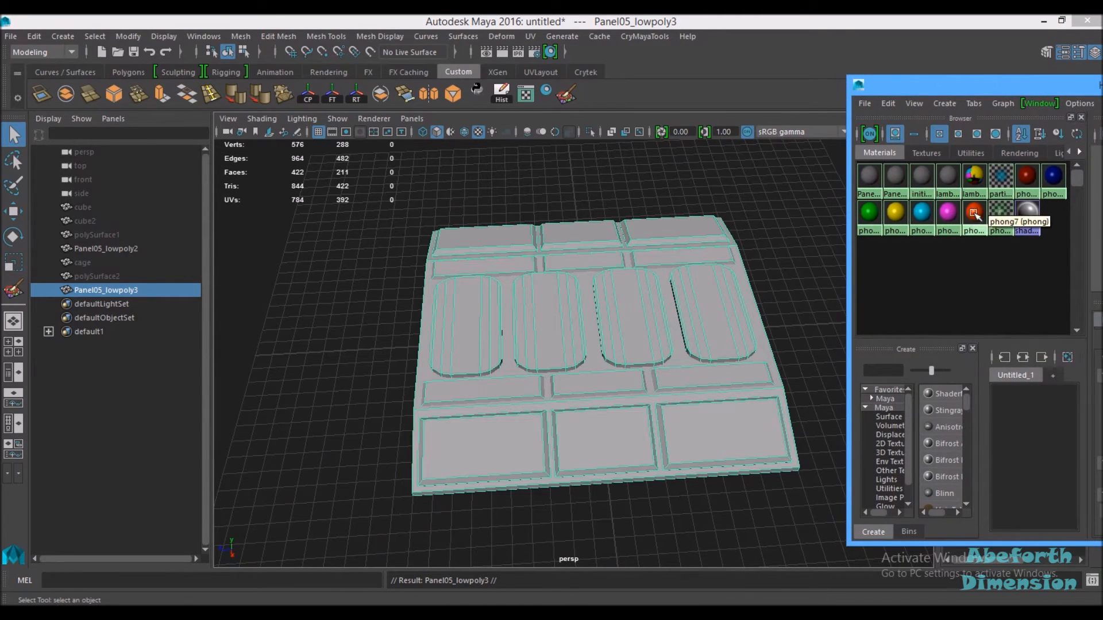
right_drag(923, 205, 926, 170)
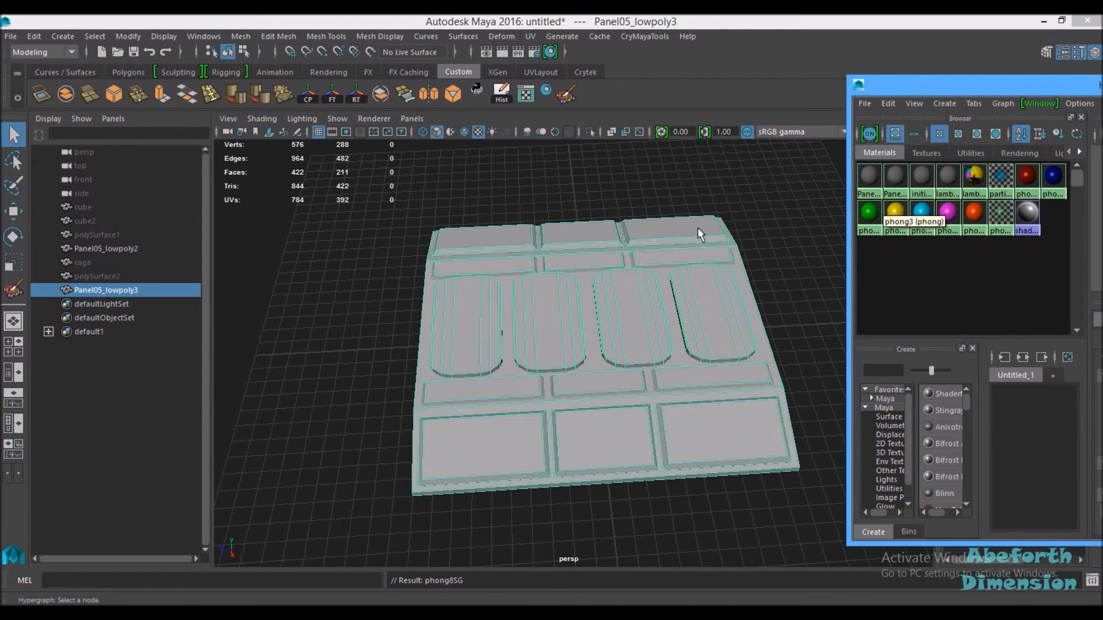
drag(994, 89, 1102, 91)
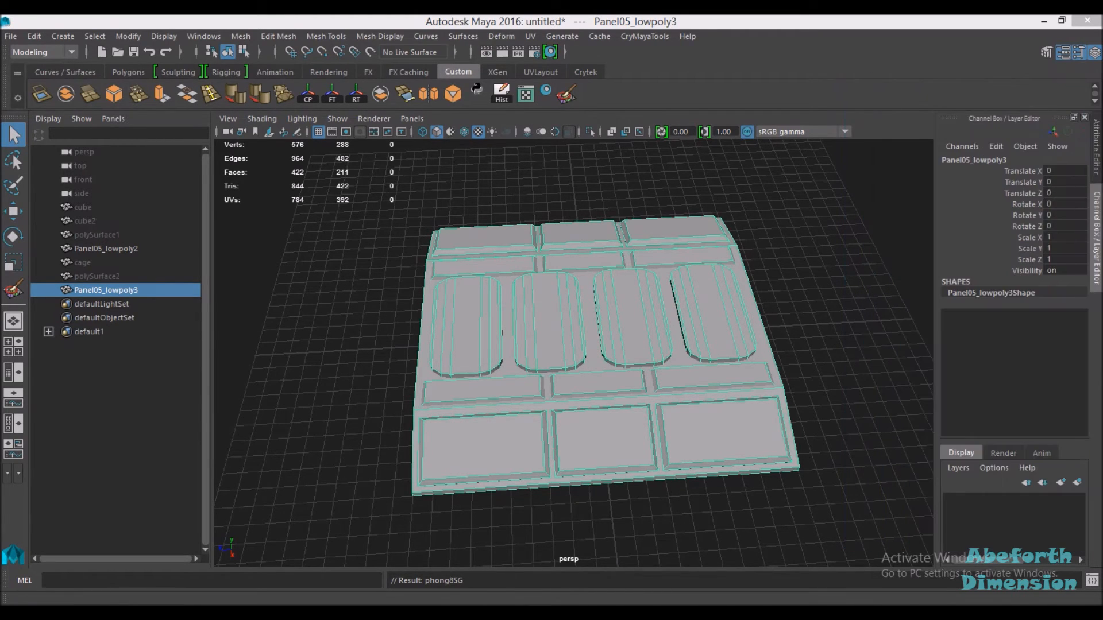
click(811, 302)
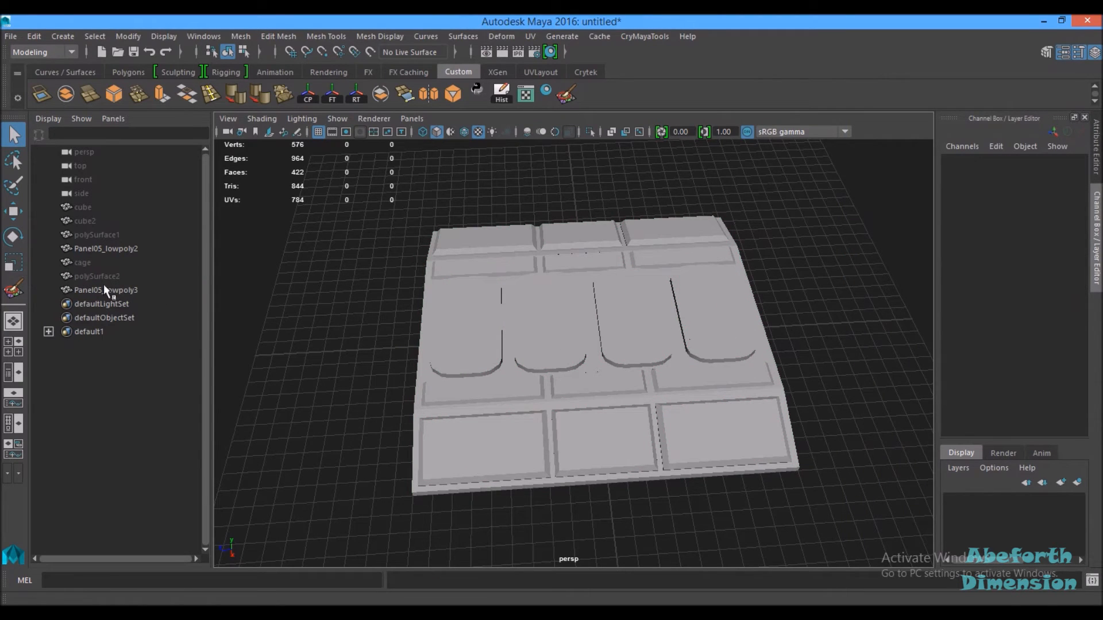
Step: Hide the original Panel05_lowpoly2 so only the green duplicate shows
click(109, 249)
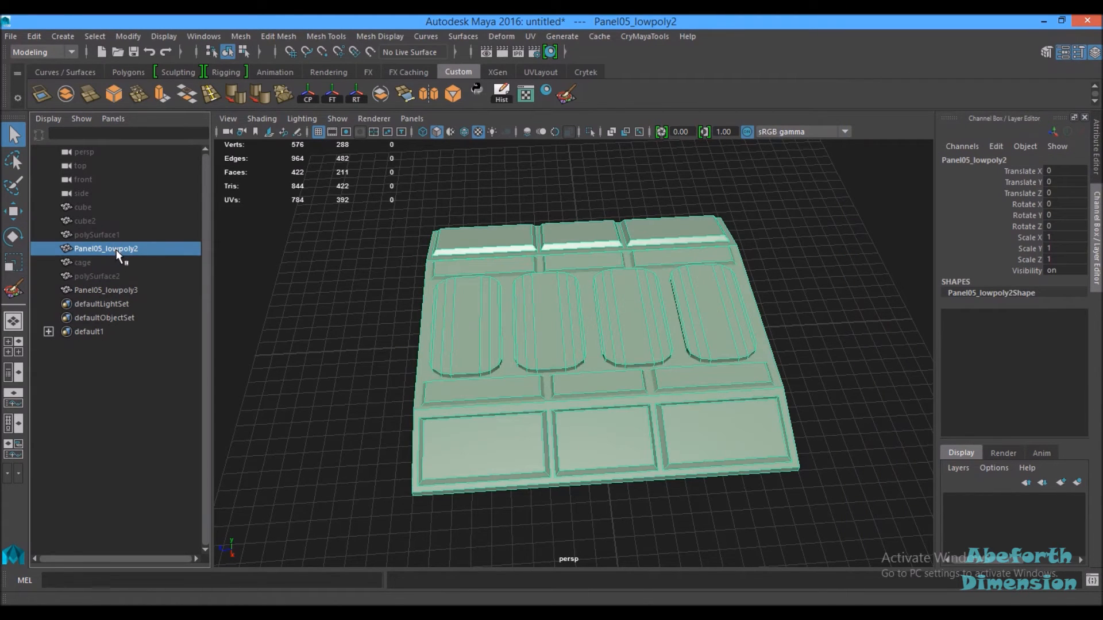
key(ctrl+h)
alt+drag(771, 402, 514, 347)
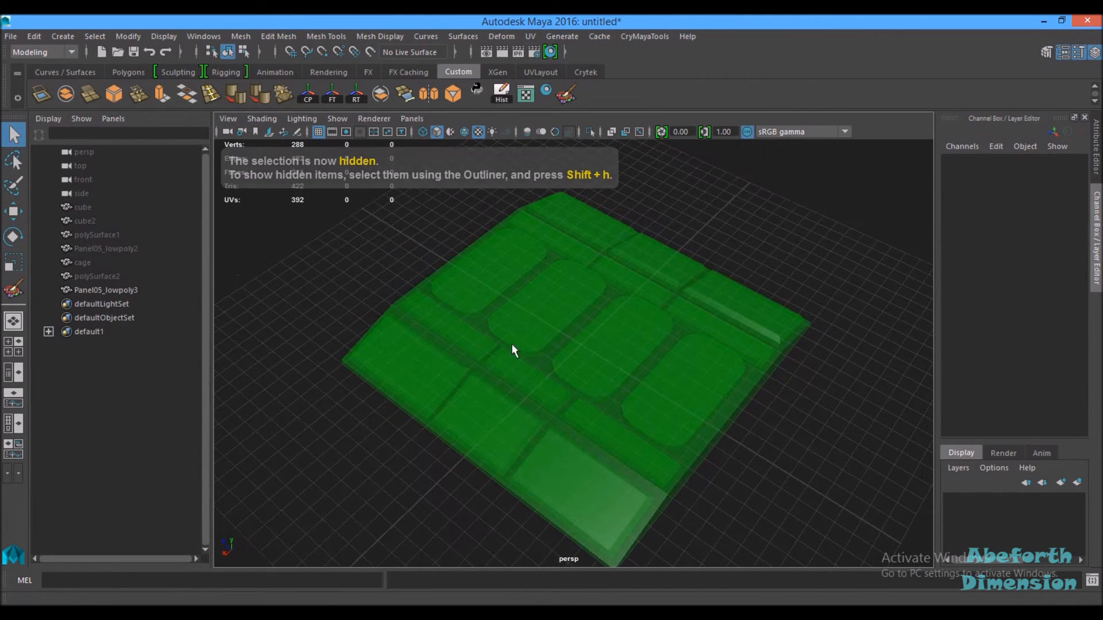
Step: Rename the duplicated panel to cage_
click(100, 248)
click(95, 290)
double_click(95, 290)
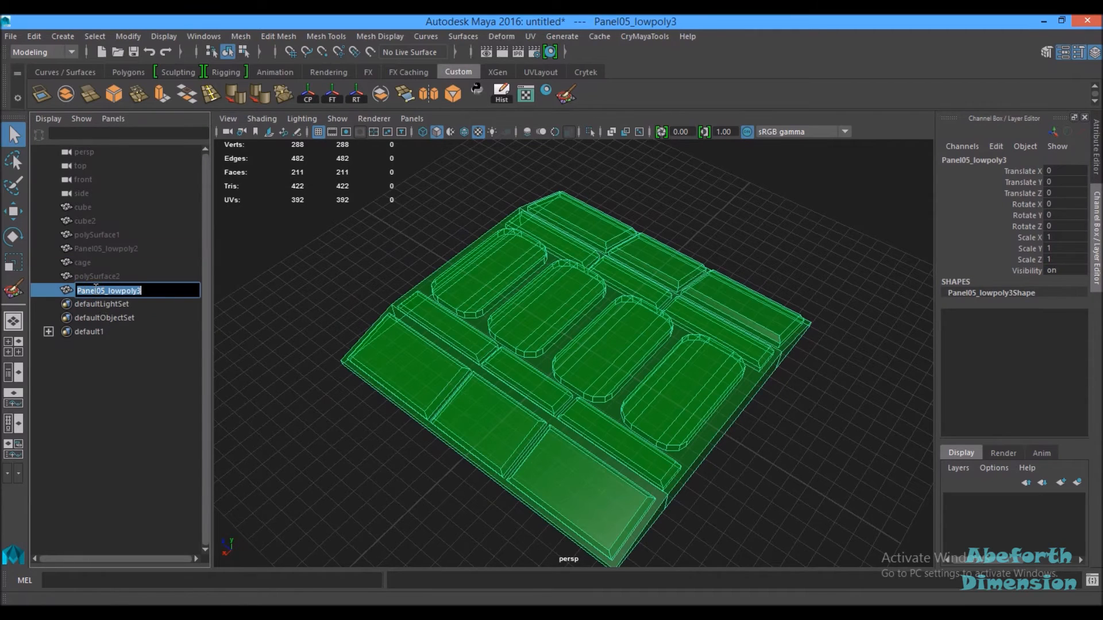
text(cage)
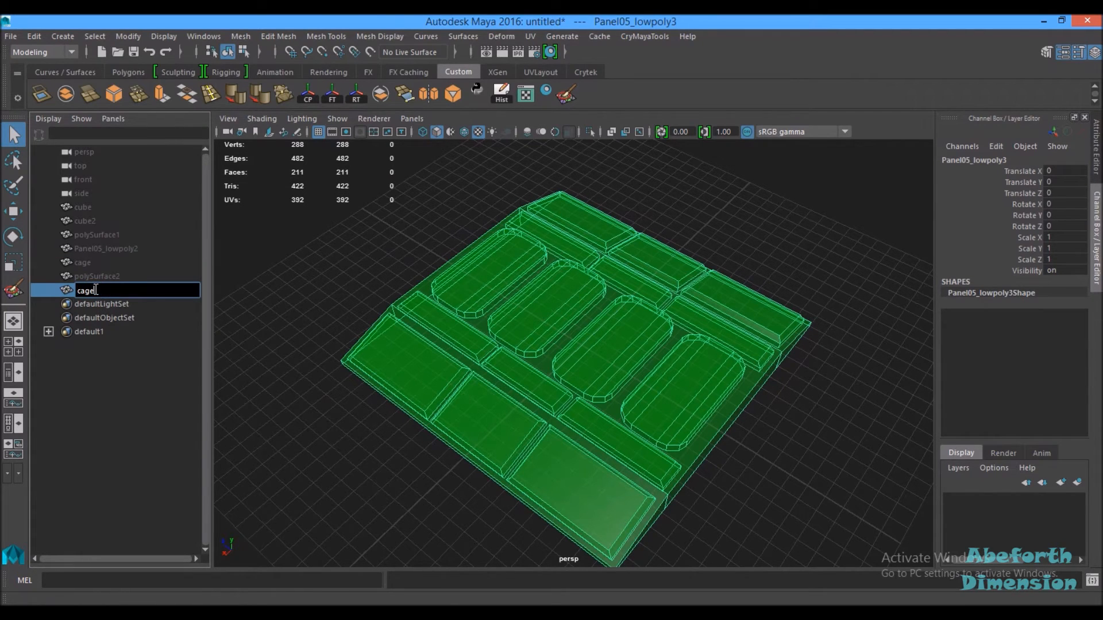
text(_)
key(Return)
Step: Unhide the original low-poly Panel05_lowpoly2
click(149, 247)
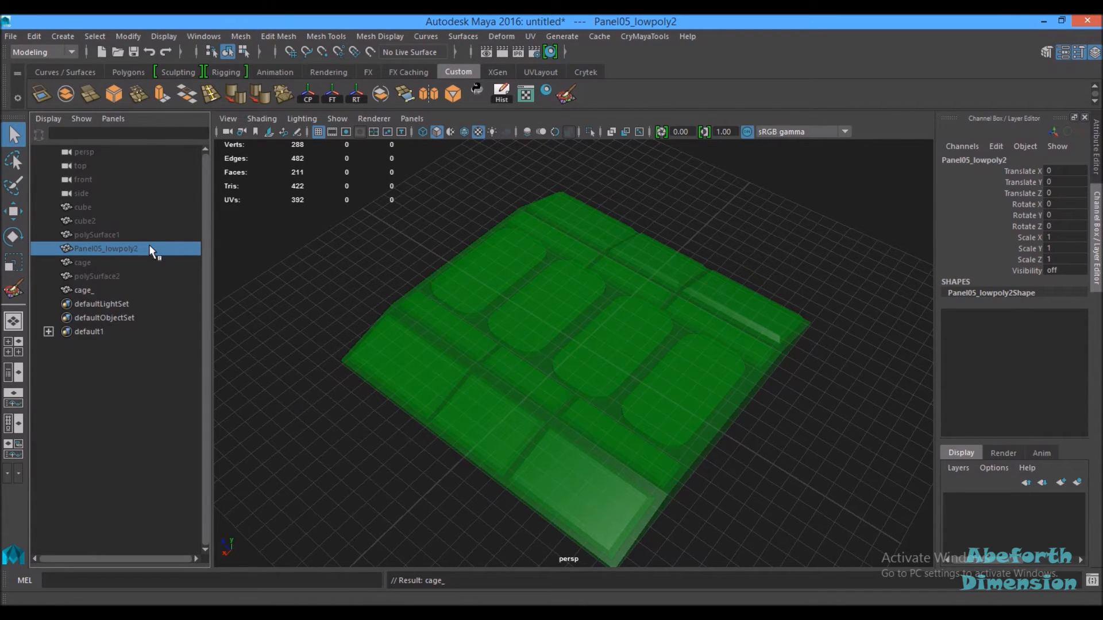
key(shift+h)
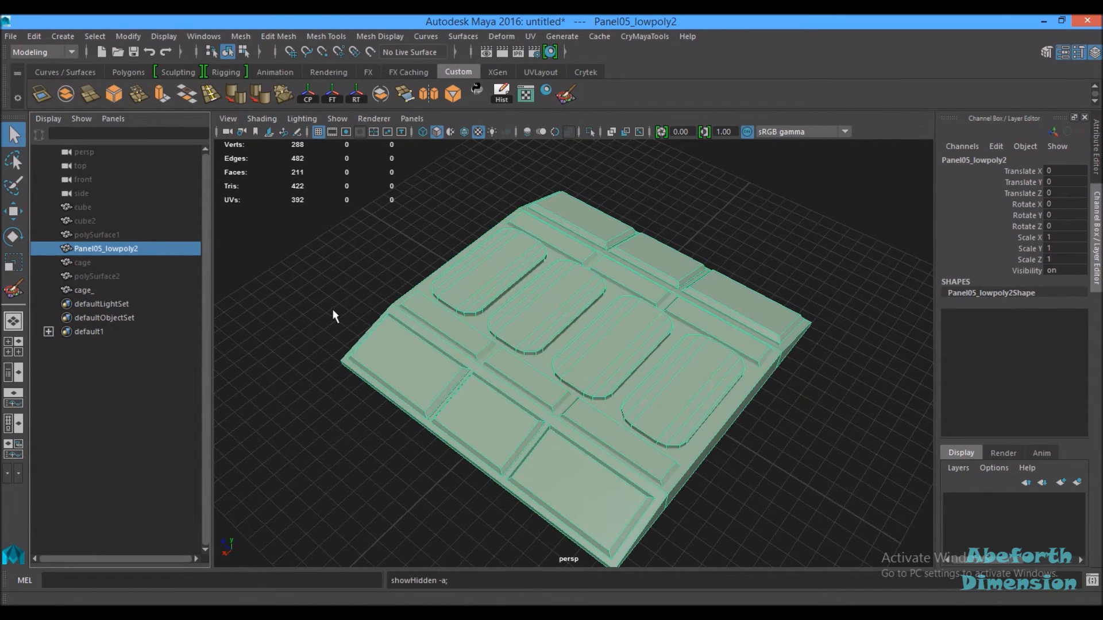
Step: Select the cage's vertices with the Move tool and set its axis orientation to Normal
click(98, 289)
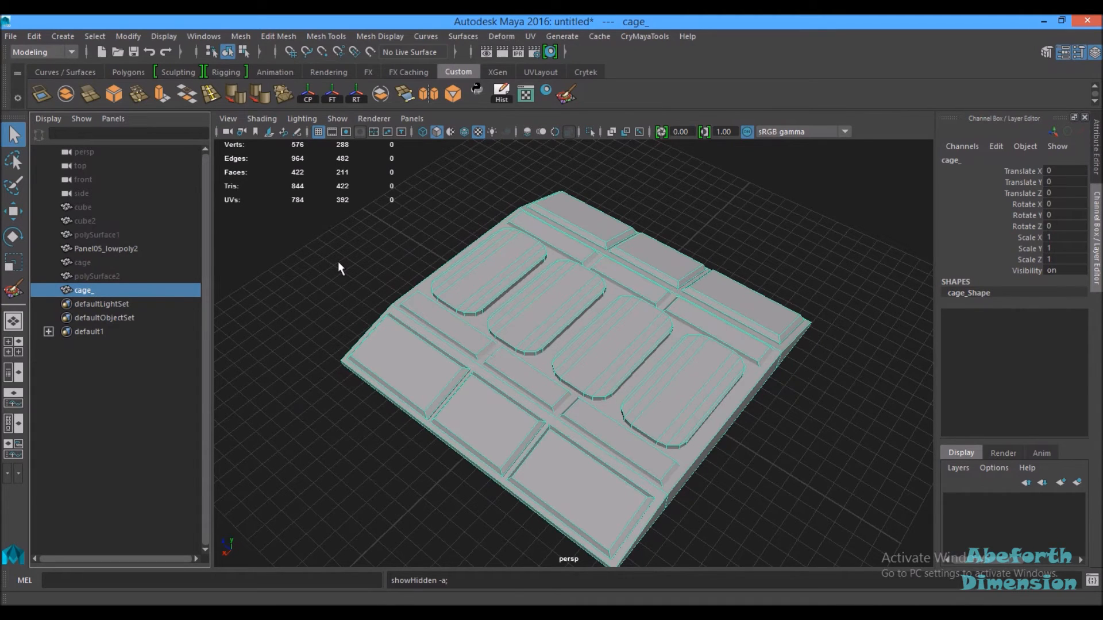
scroll(591, 348, up, 5)
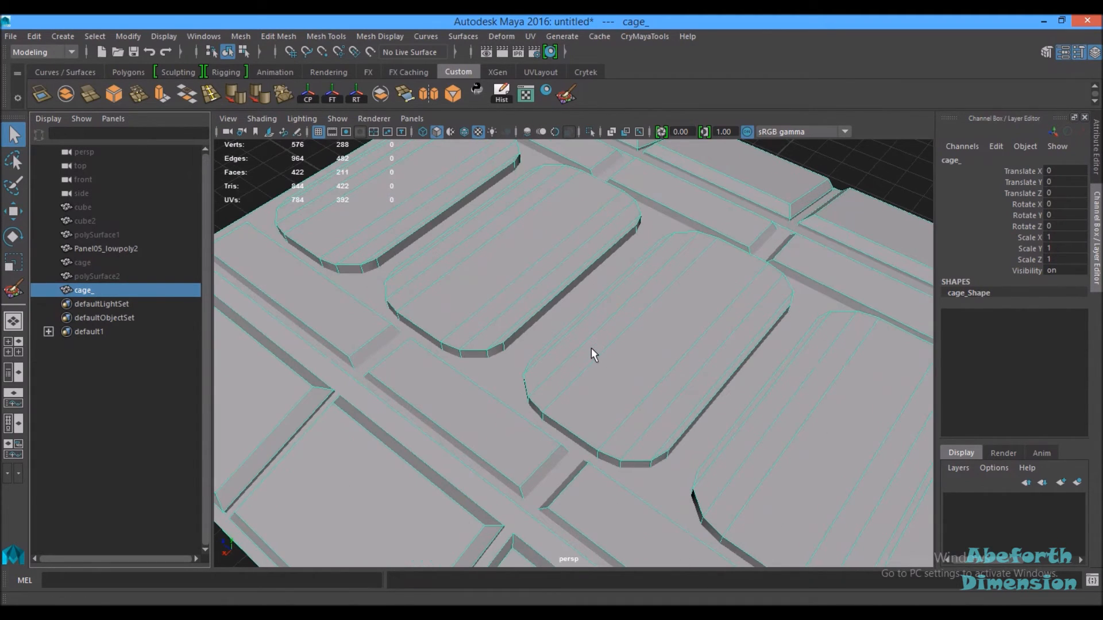
alt+drag(636, 394, 586, 375)
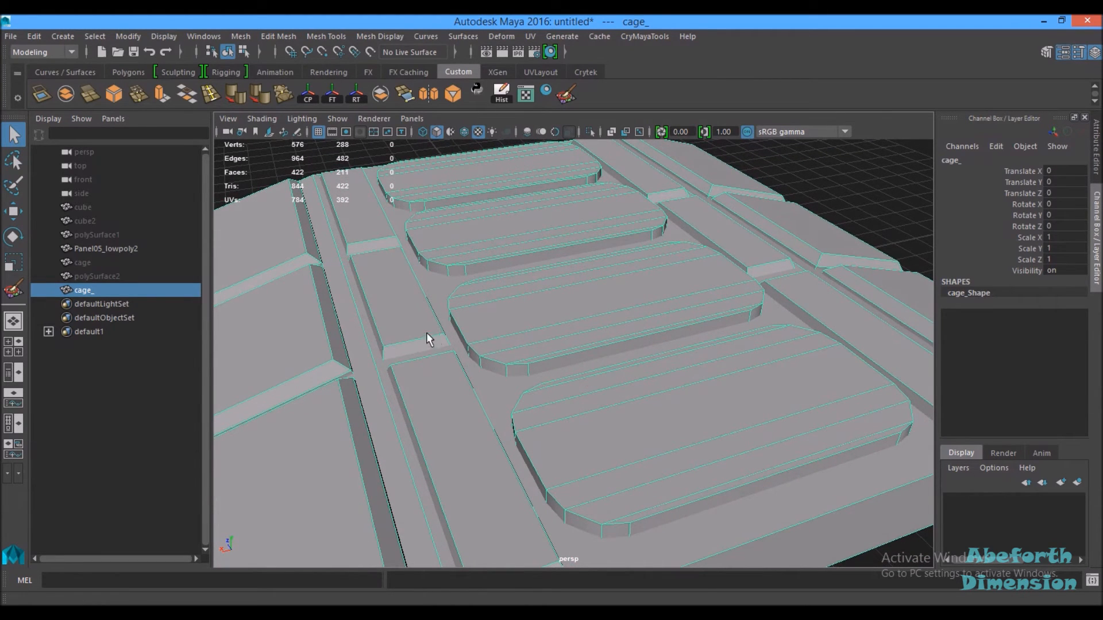
alt+right_drag(696, 381, 552, 328)
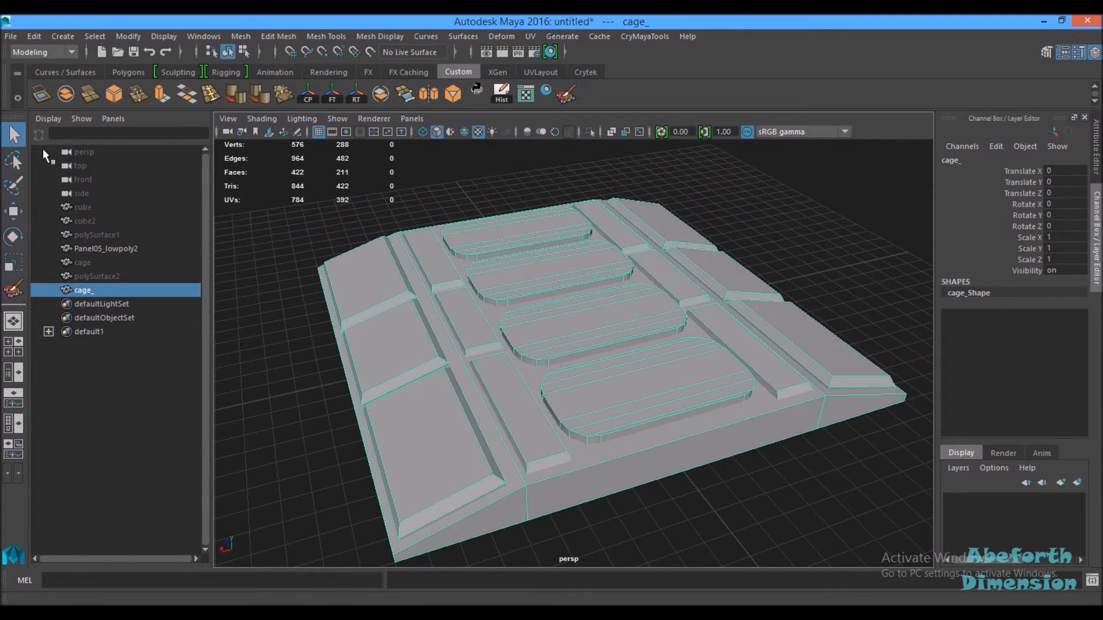
click(14, 212)
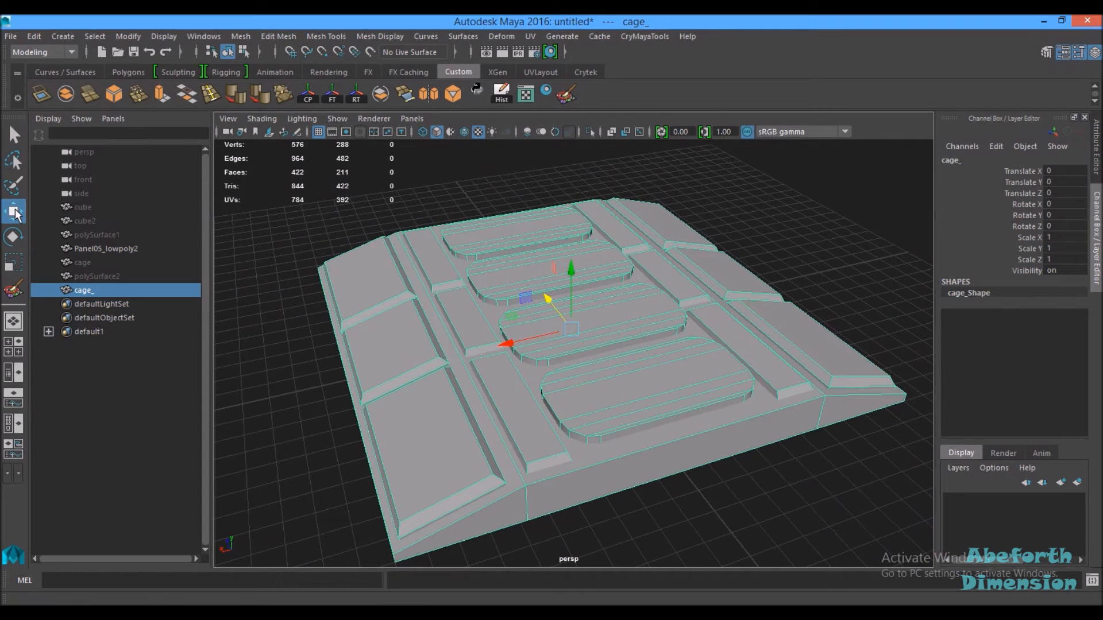
double_click(15, 212)
drag(630, 76, 807, 62)
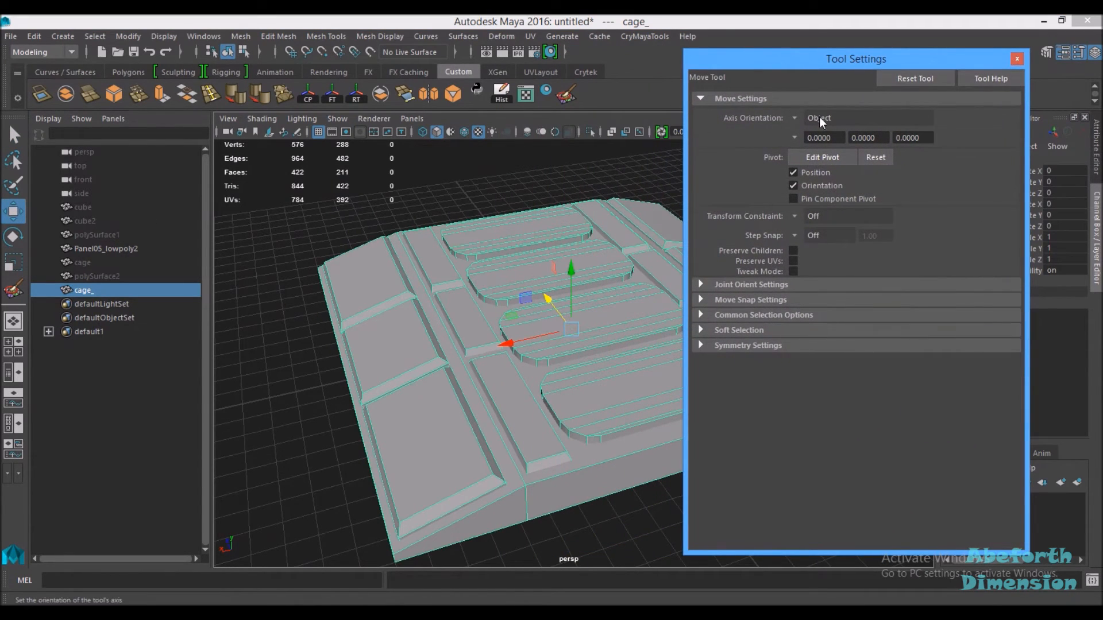
mouse_move(498, 281)
alt+mouse_down()
mouse_move(508, 284)
mouse_move(497, 287)
alt+mouse_up()
scroll(497, 287, down, 3)
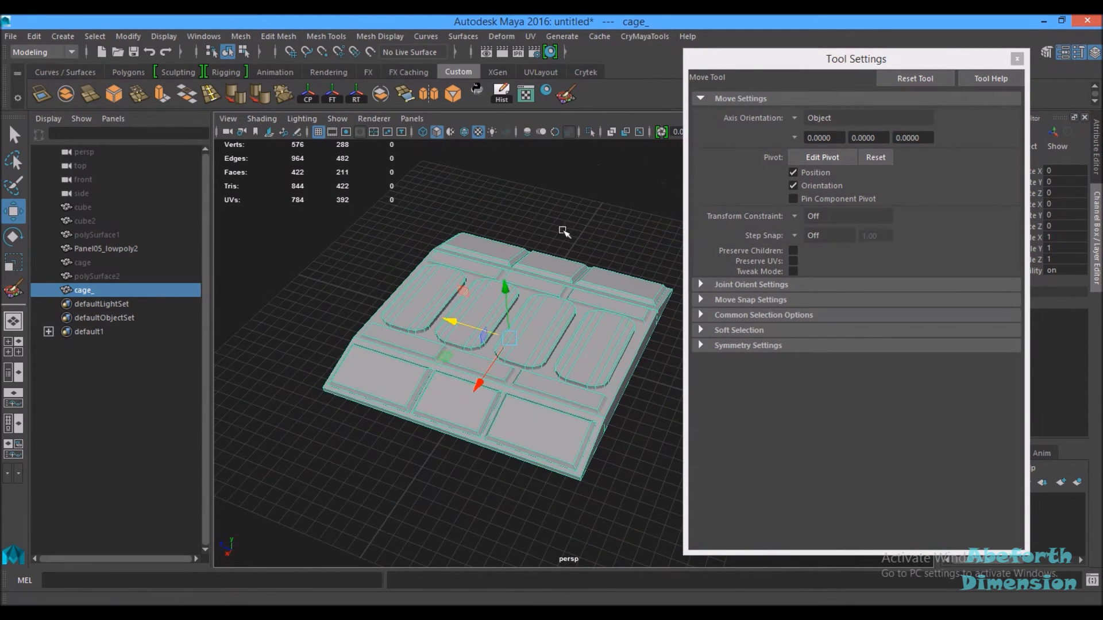
click(796, 119)
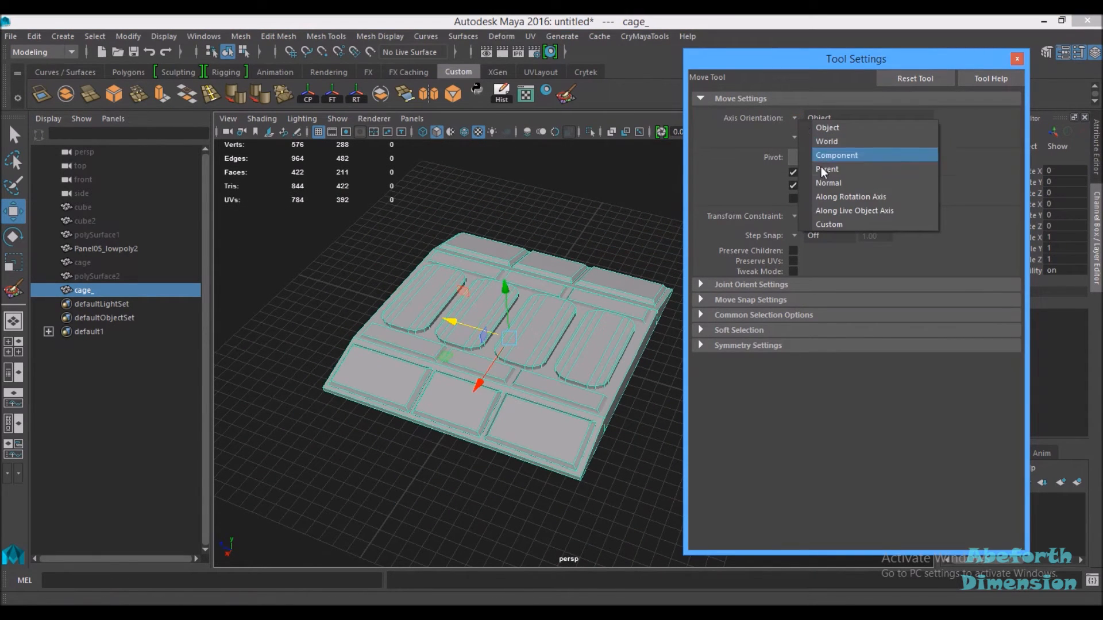
click(829, 183)
ctrl+right_drag(537, 327, 389, 330)
scroll(527, 355, up, 3)
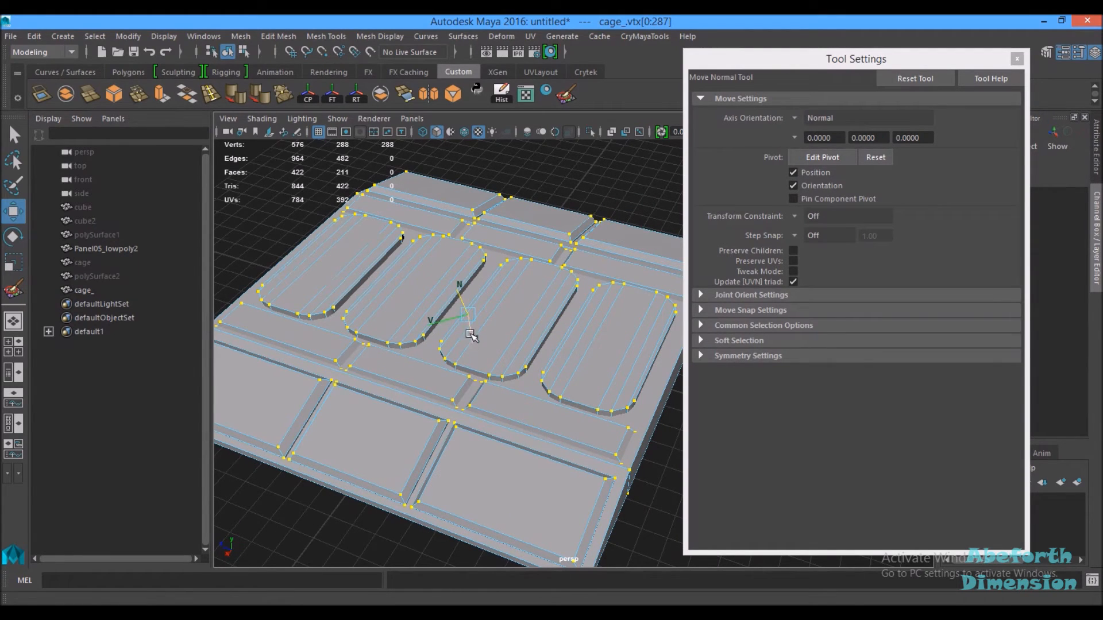
Step: Push the cage's vertices outward along their normals so it encloses the low-poly panel
click(795, 119)
click(815, 129)
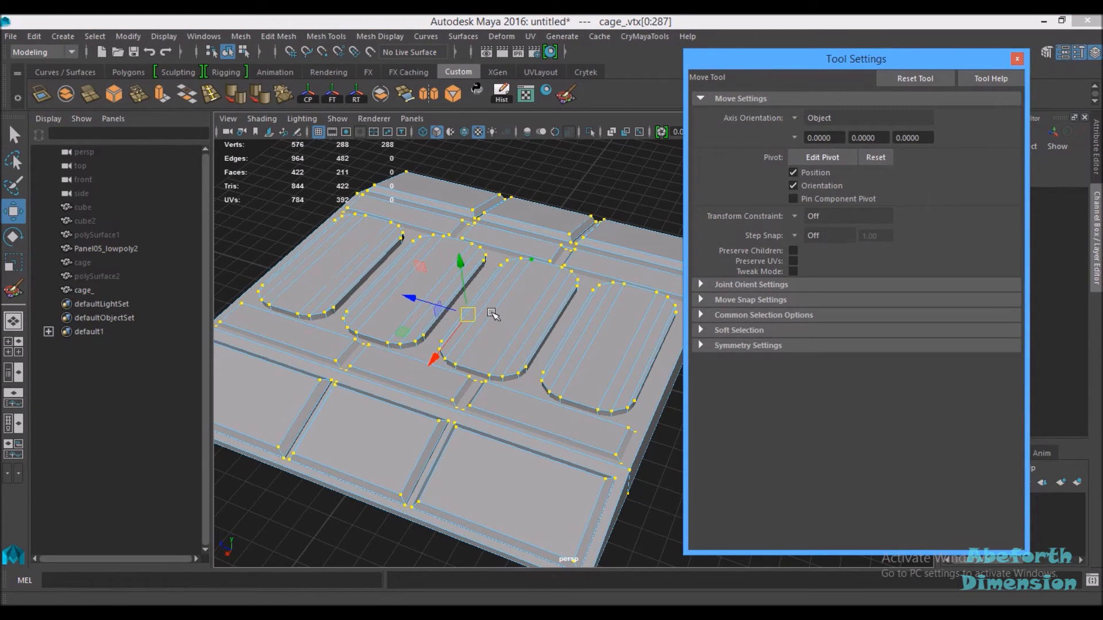
click(795, 118)
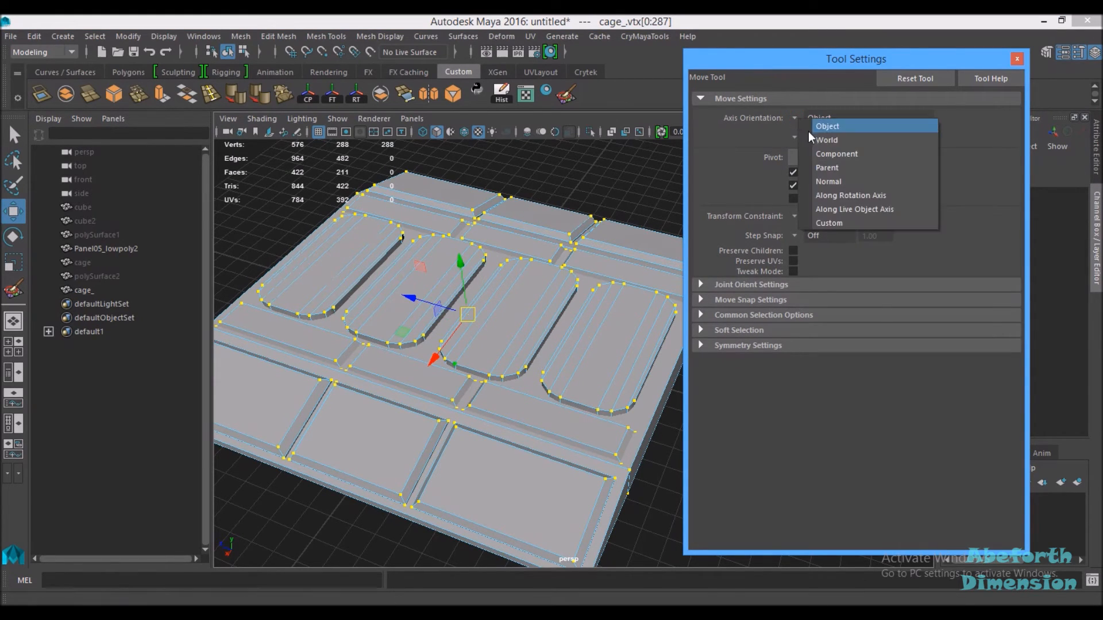
click(826, 181)
alt+drag(550, 316, 599, 310)
alt+right_drag(464, 289, 551, 338)
alt+middle_drag(545, 338, 614, 339)
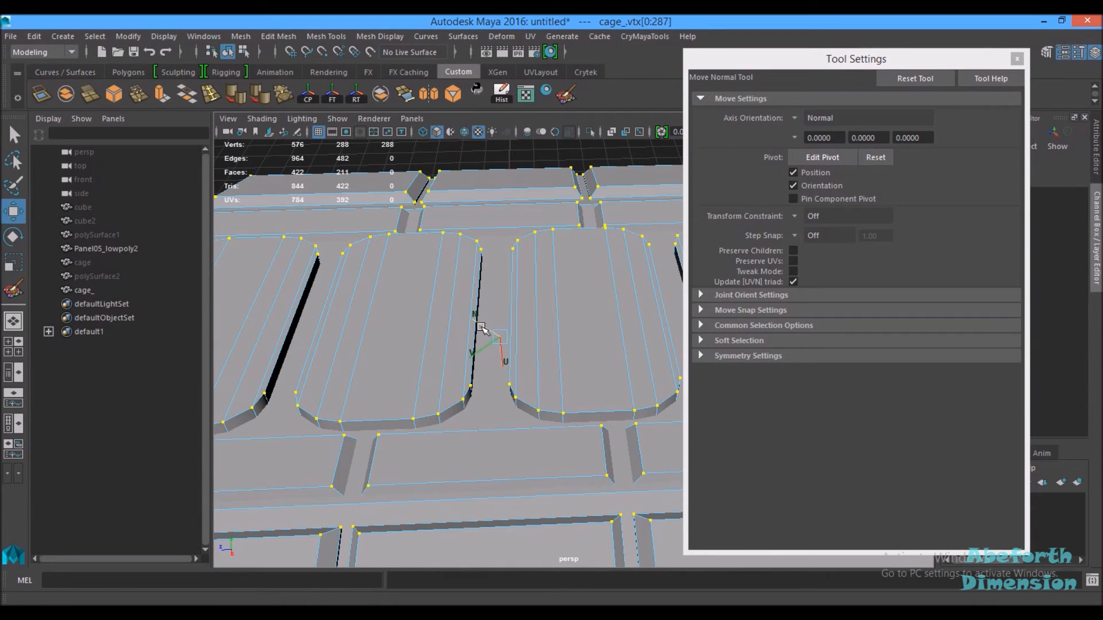
drag(482, 328, 475, 325)
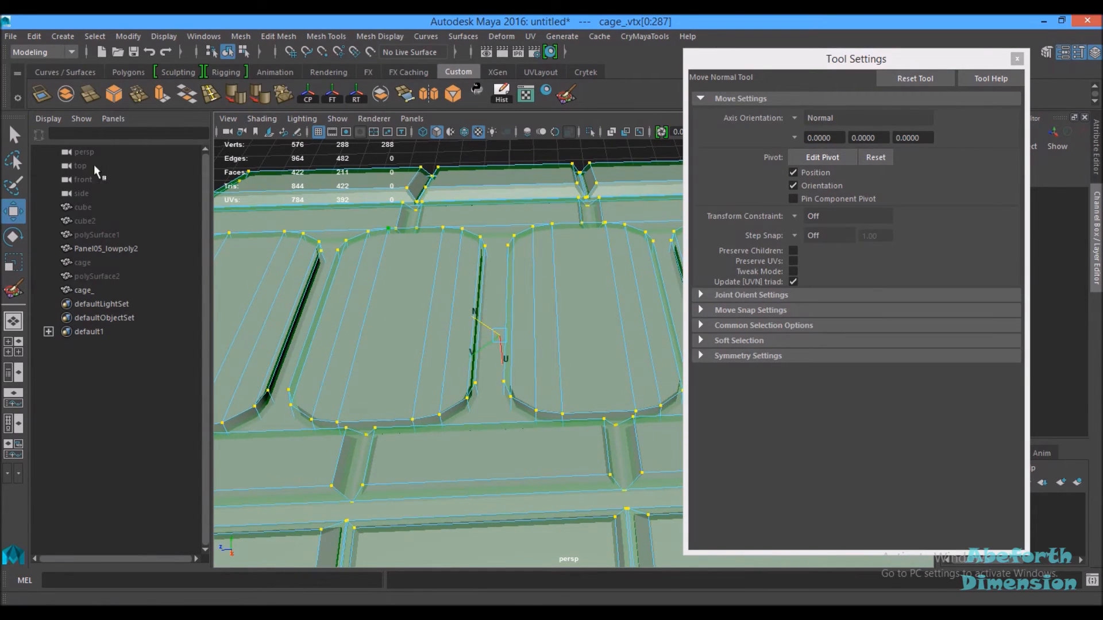
Step: Set the Move tool's axis orientation back to Object, close its settings and deselect the cage
click(804, 119)
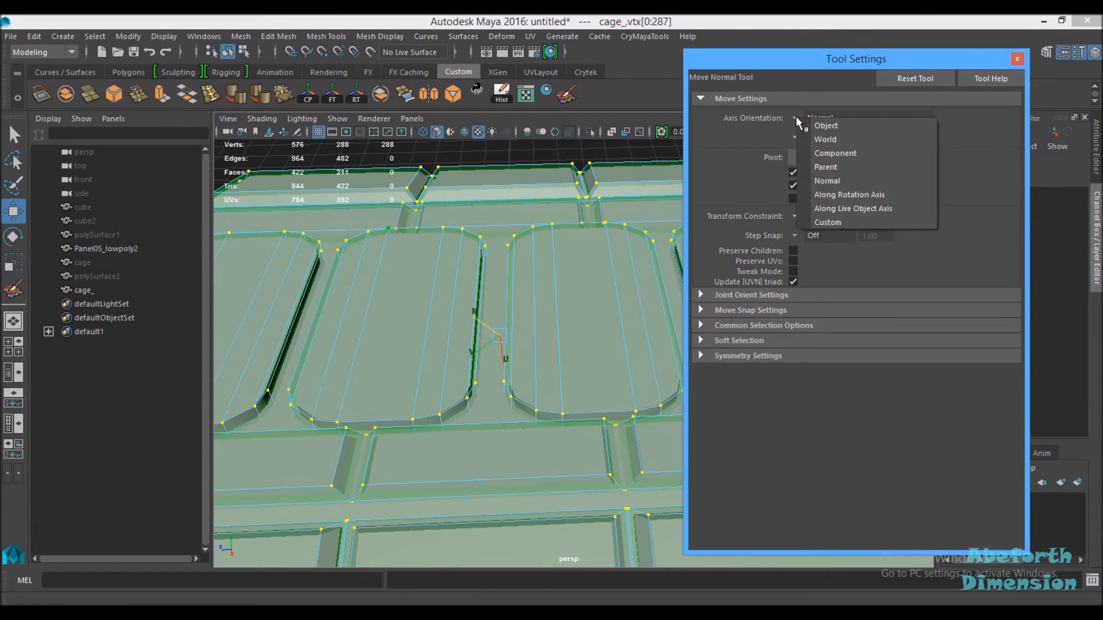
click(820, 120)
click(1017, 58)
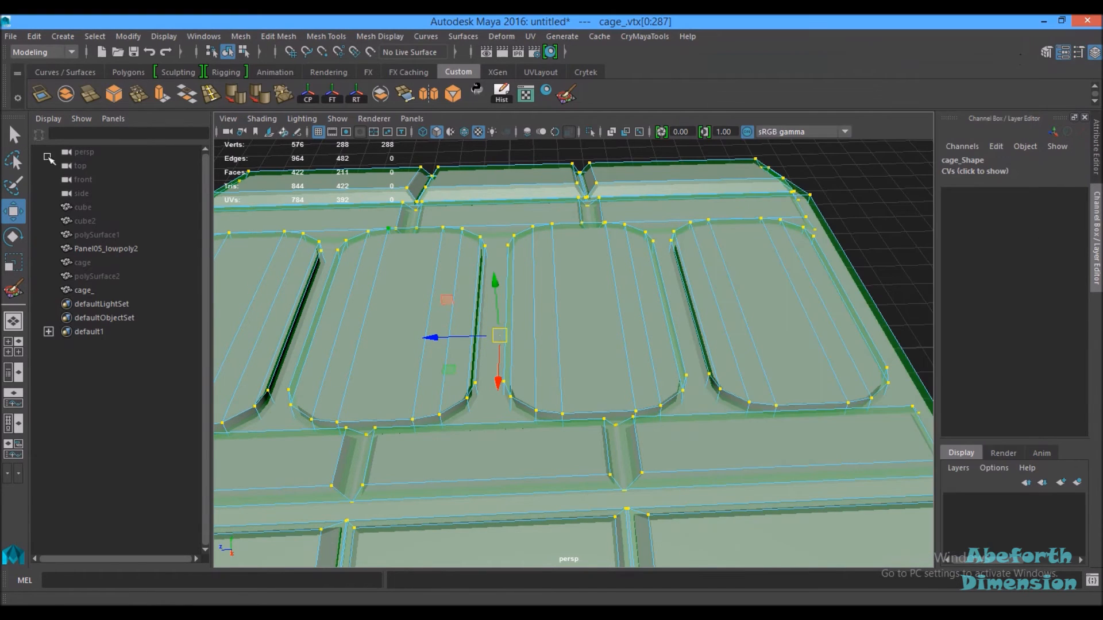
click(14, 134)
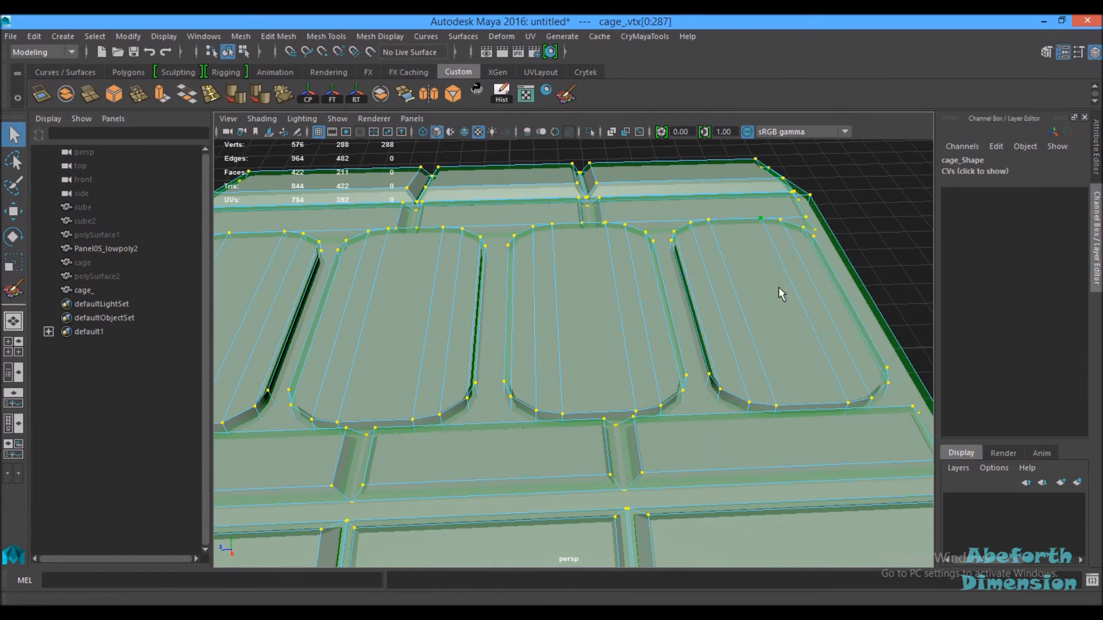
click(899, 228)
right_drag(754, 233, 785, 213)
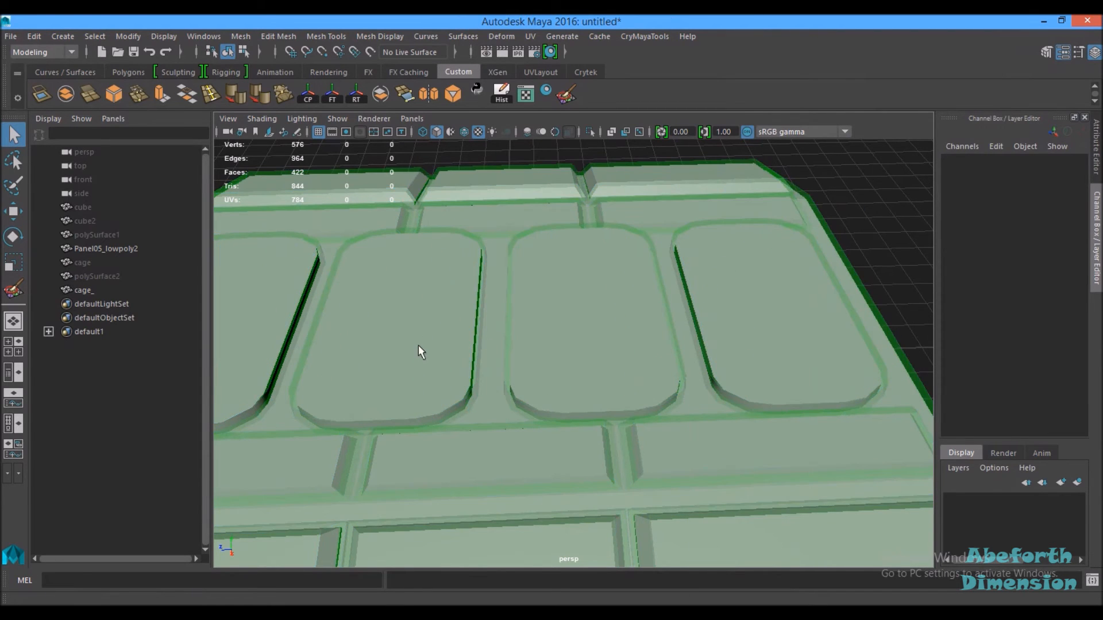
Step: Inspect up close how the green cage surrounds the low-poly panel's edges and insets
click(13, 321)
alt+drag(421, 313, 455, 324)
alt+right_drag(457, 324, 416, 316)
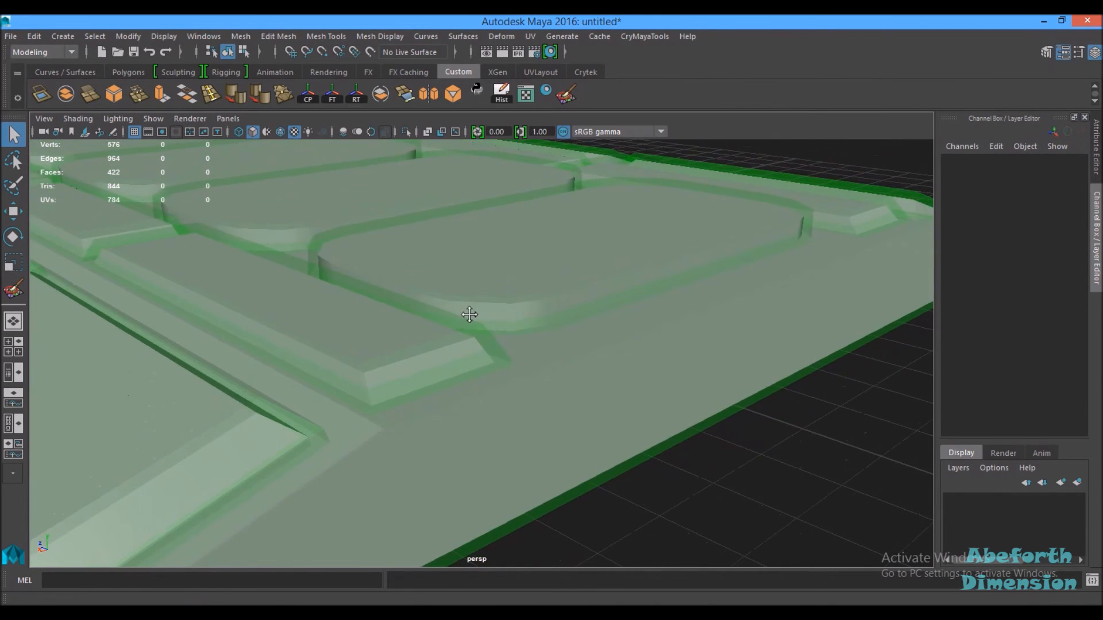
alt+middle_drag(469, 314, 542, 336)
alt+drag(545, 342, 423, 306)
alt+drag(402, 224, 509, 305)
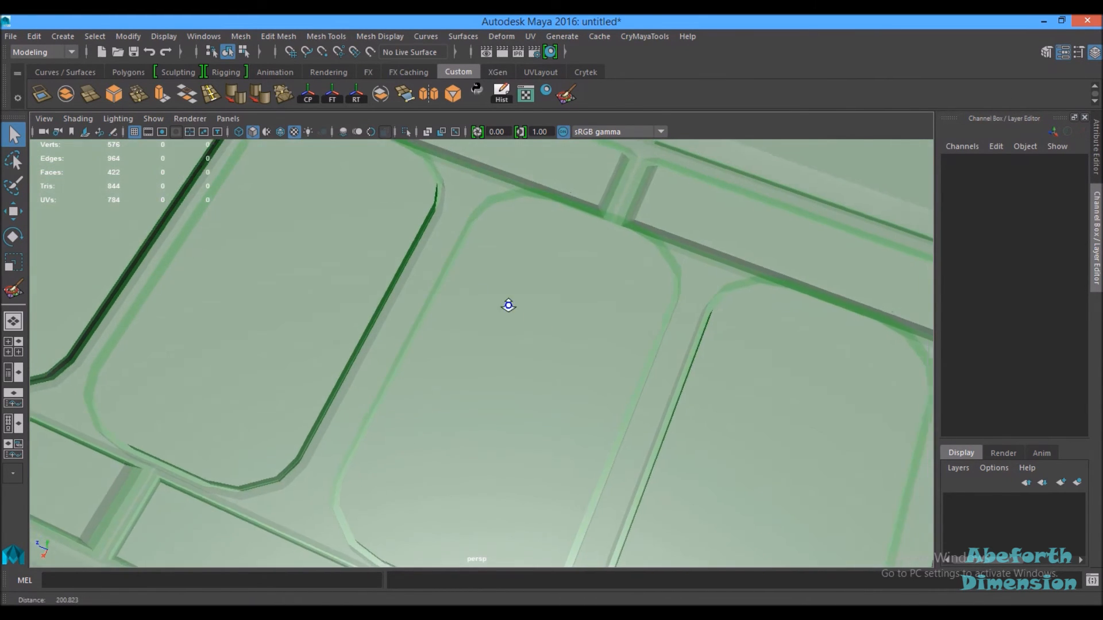
Step: Switch the viewport layout to show the Outliner beside the perspective view of the panel
alt+right_drag(508, 305, 263, 197)
alt+drag(430, 313, 453, 277)
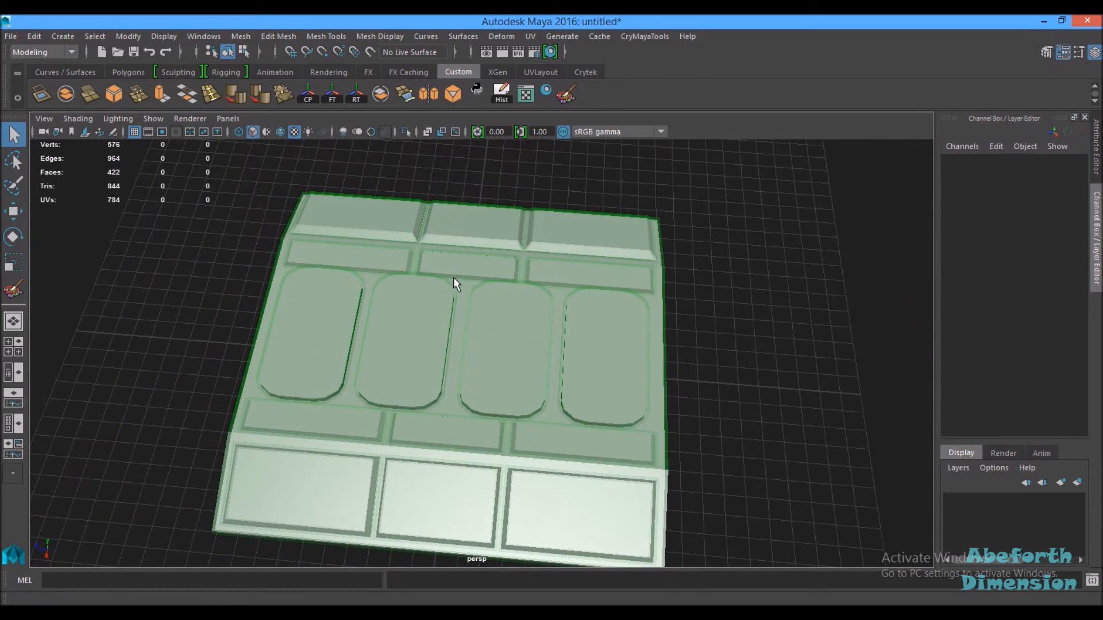
click(8, 372)
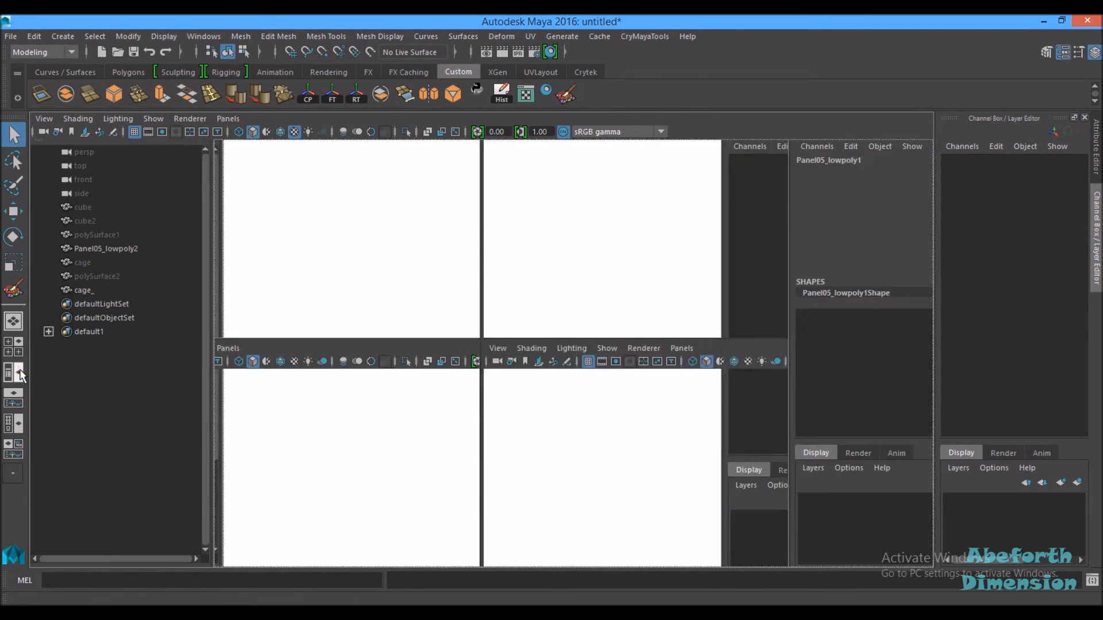
click(81, 290)
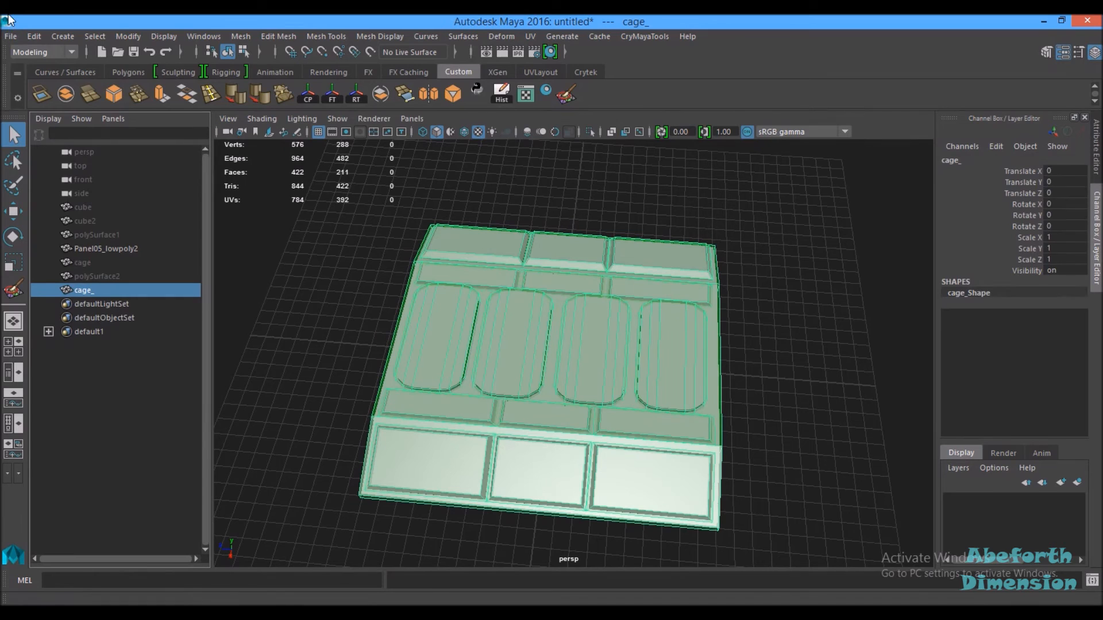
click(10, 35)
click(56, 244)
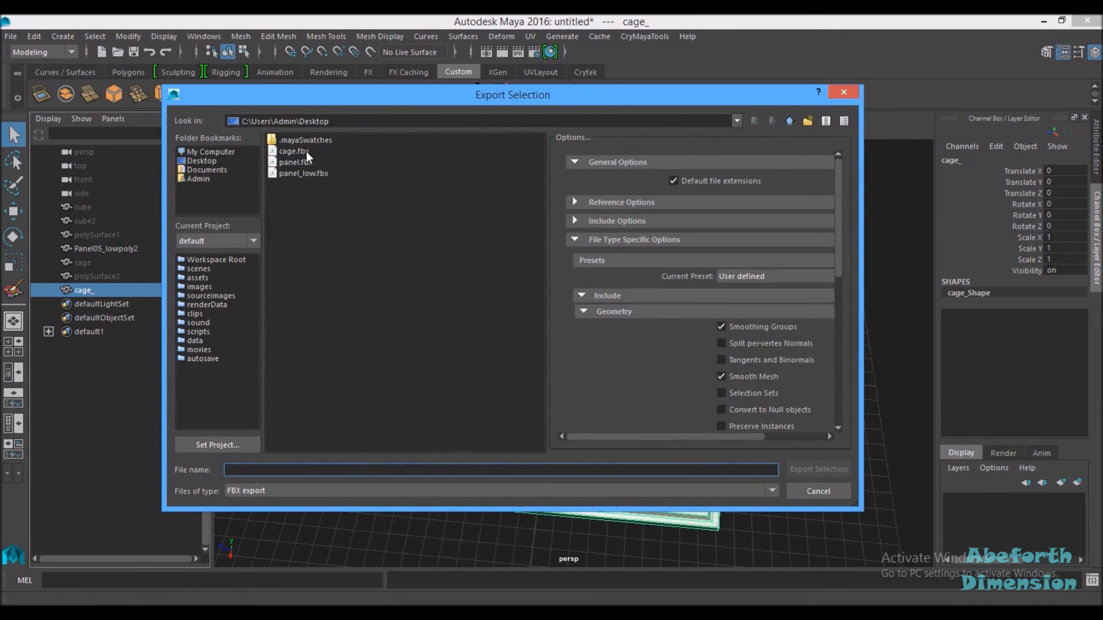
click(822, 491)
click(795, 428)
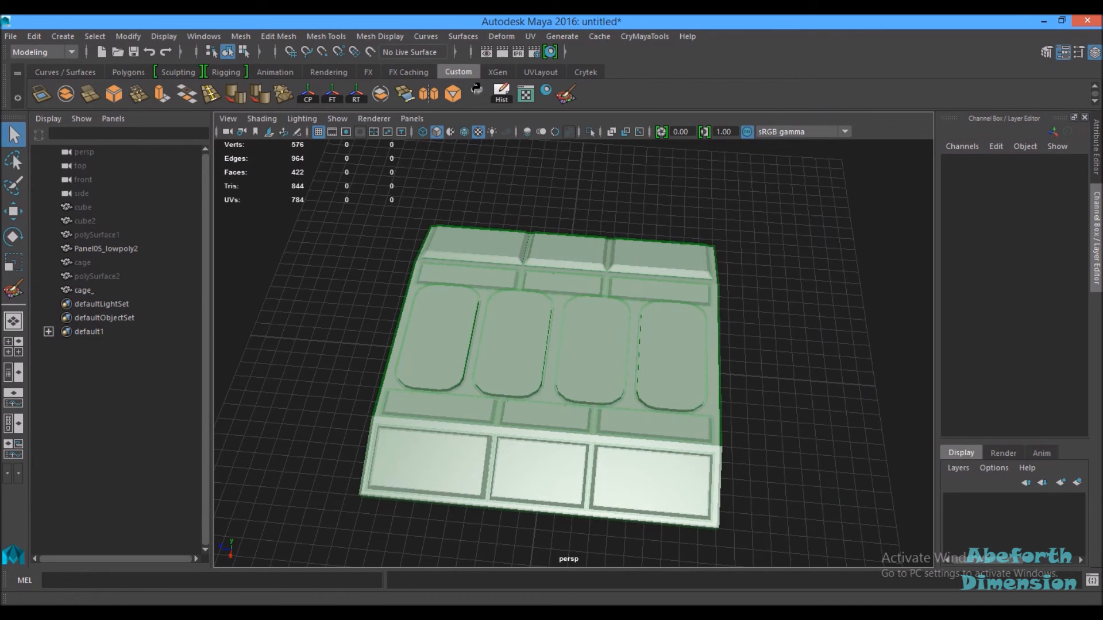
Step: Switch to xNormal and review the loaded high-definition and low-definition mesh entries
drag(0, 150, 664, 131)
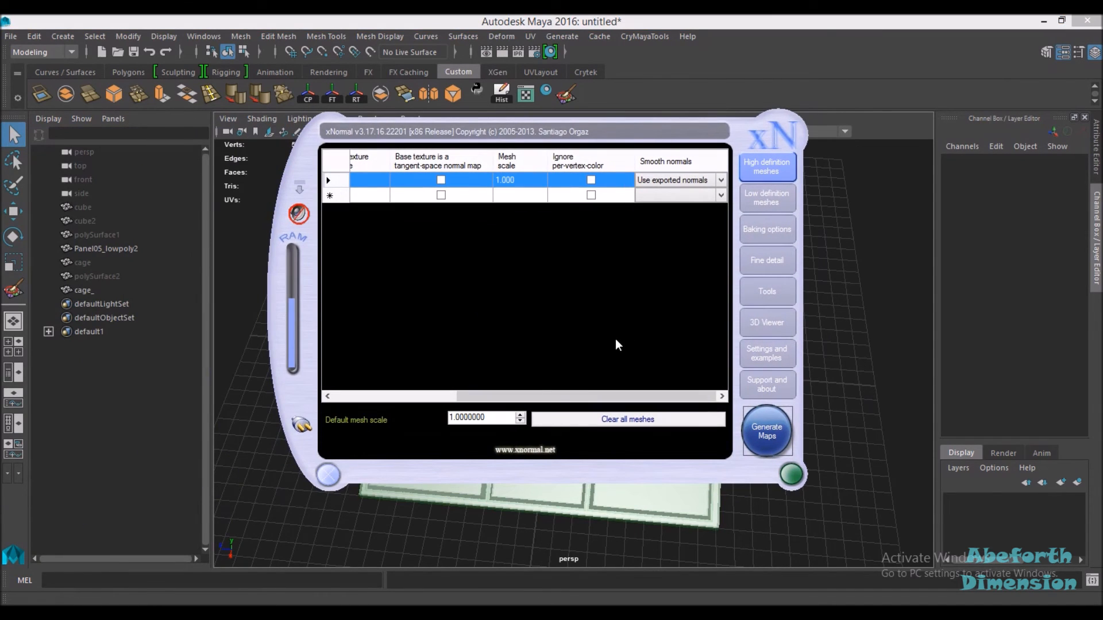
drag(511, 396, 377, 400)
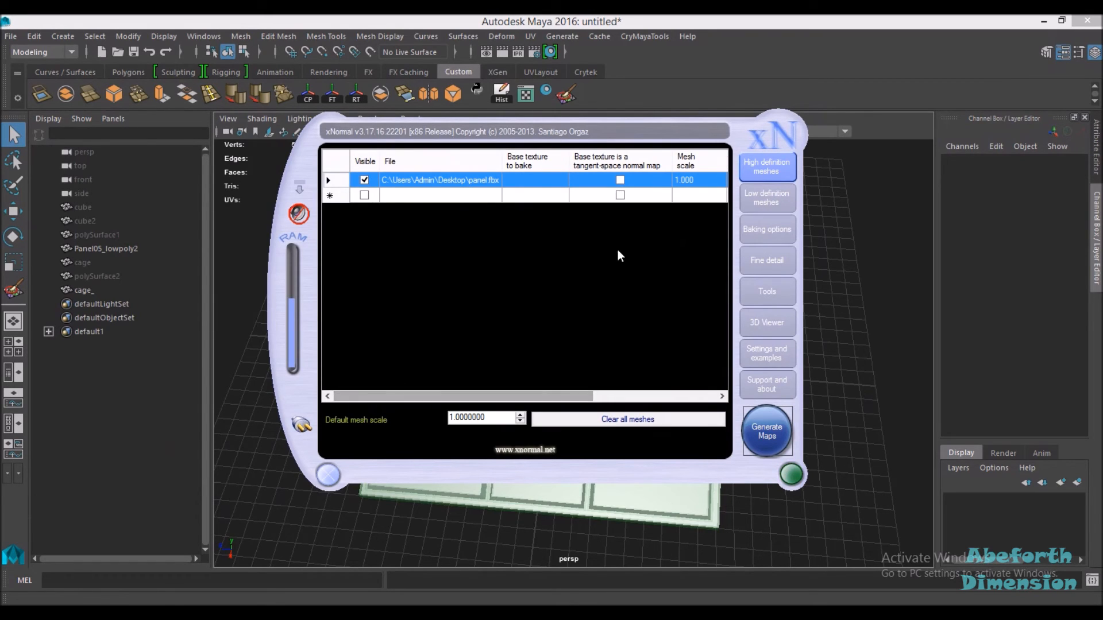
click(740, 202)
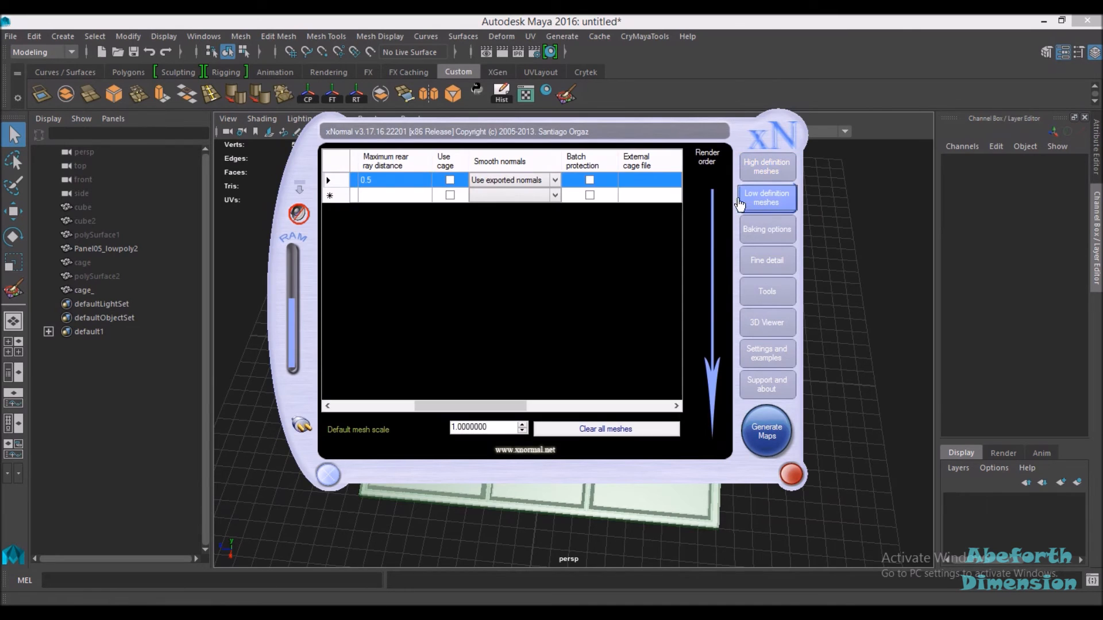
drag(439, 401, 387, 405)
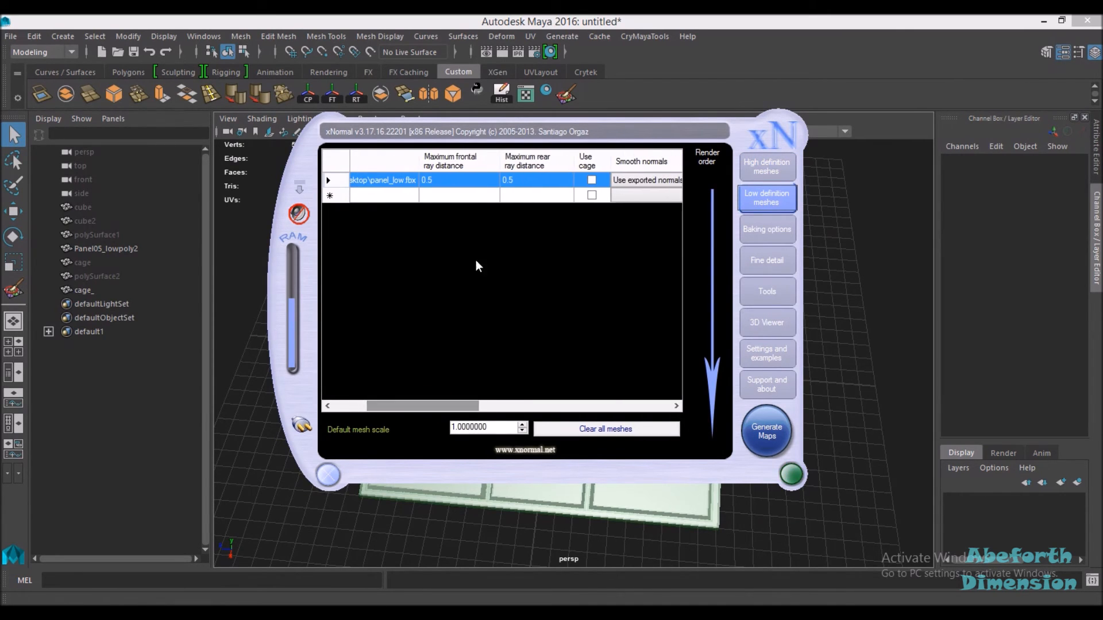
Step: Enable Use cage for the low-poly mesh and assign cage.fbx from the Desktop as its external cage file
click(592, 179)
drag(413, 402, 477, 402)
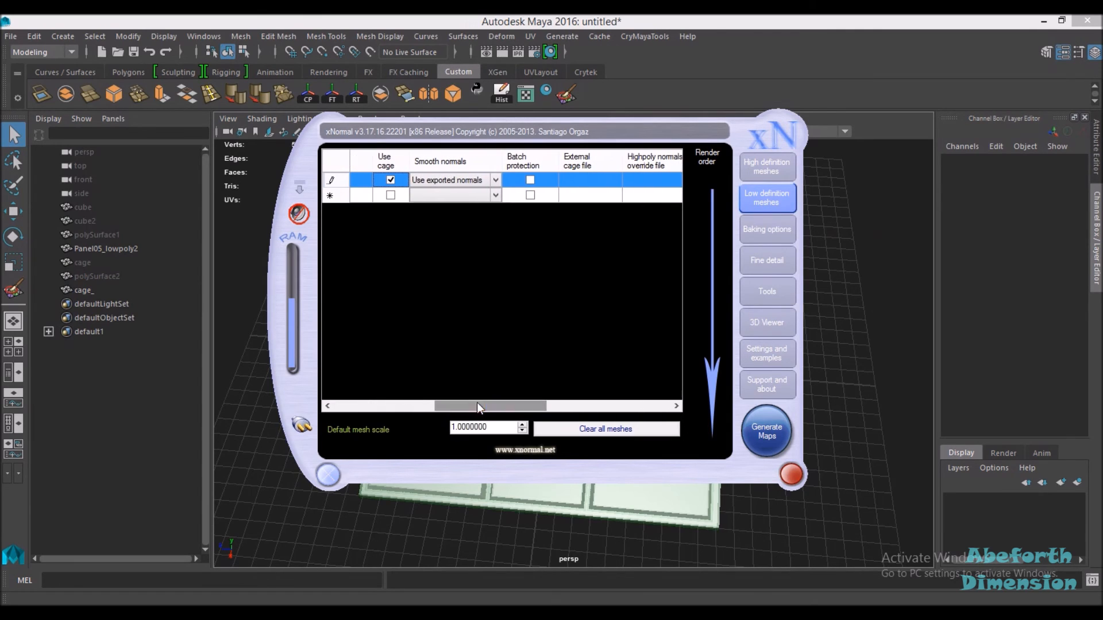
right_click(576, 184)
click(602, 286)
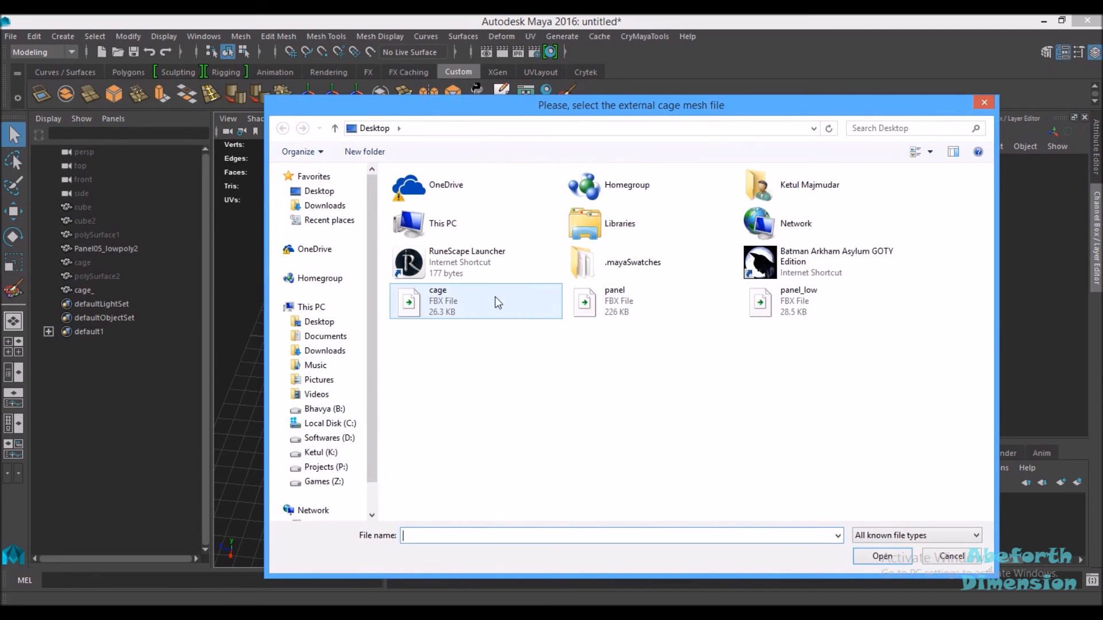
double_click(493, 302)
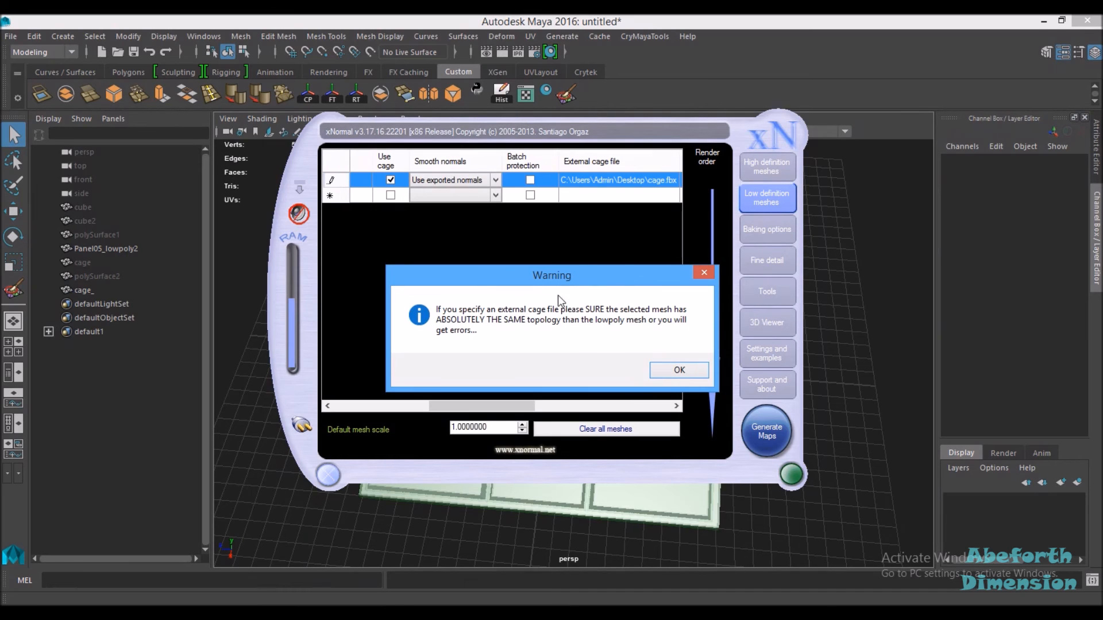
click(673, 370)
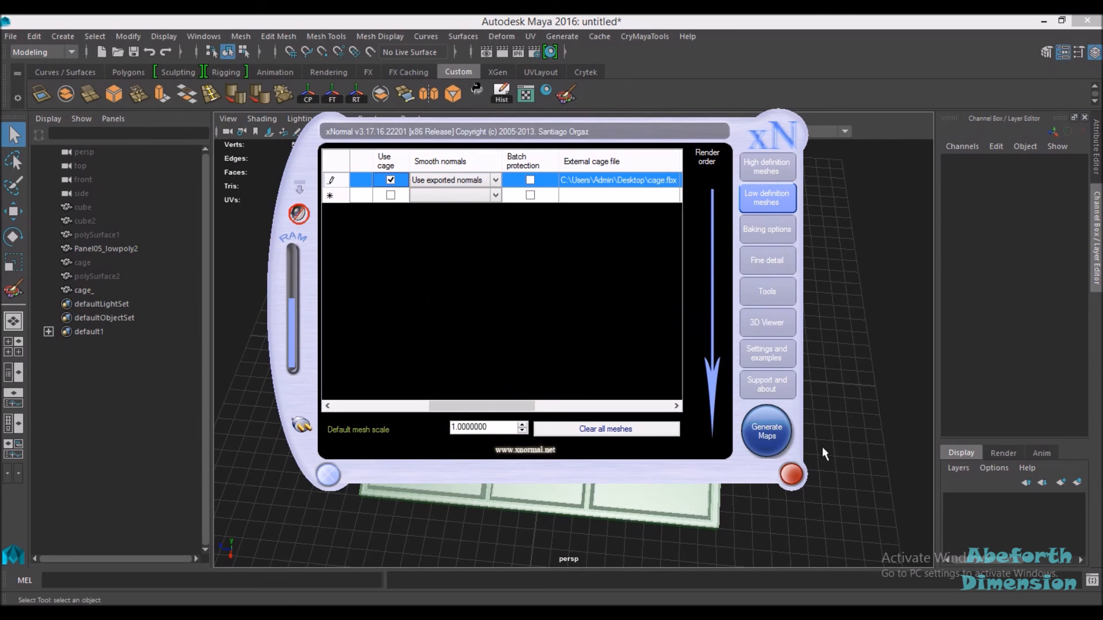
Step: Generate the maps using the cage, overwriting the existing test2_vcols.PNG colour ID map
click(770, 437)
drag(0, 144, 439, 93)
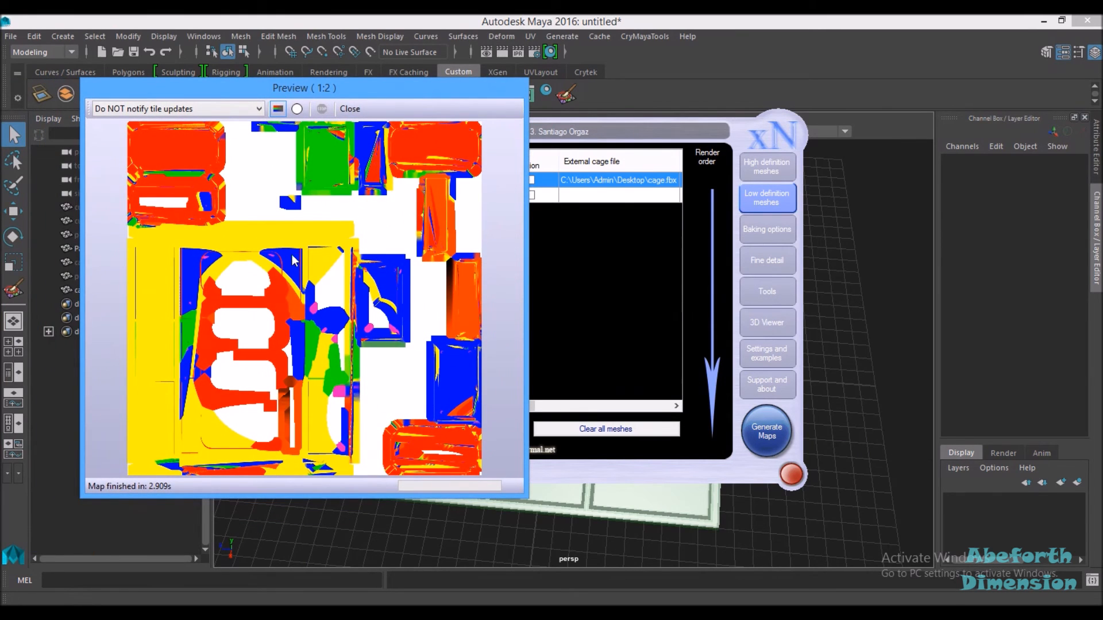
drag(589, 135, 702, 122)
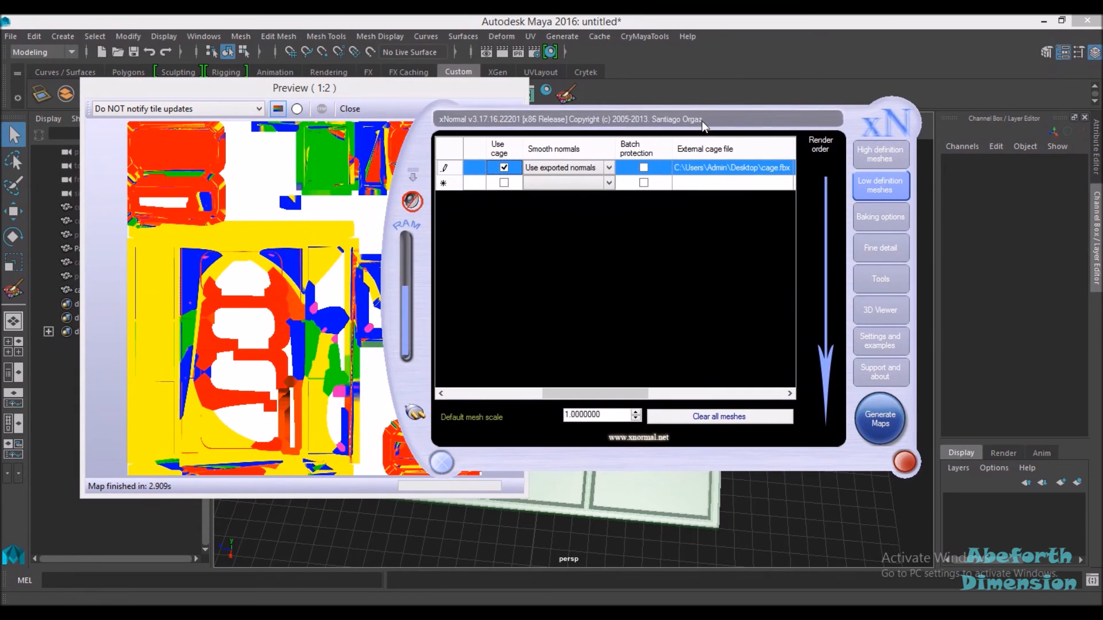
click(860, 406)
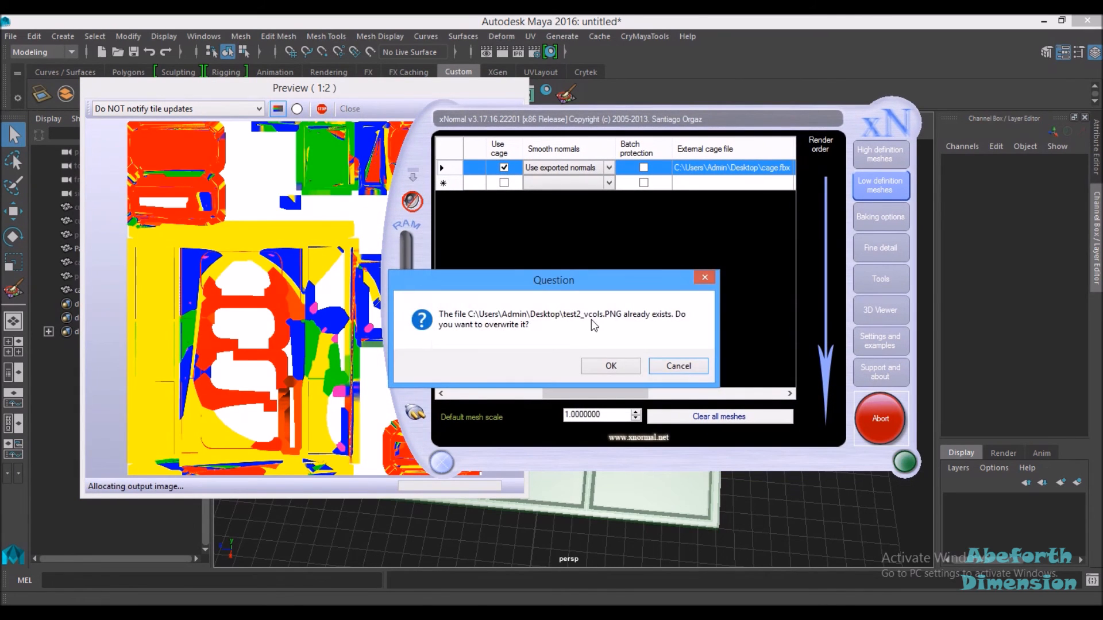
click(609, 364)
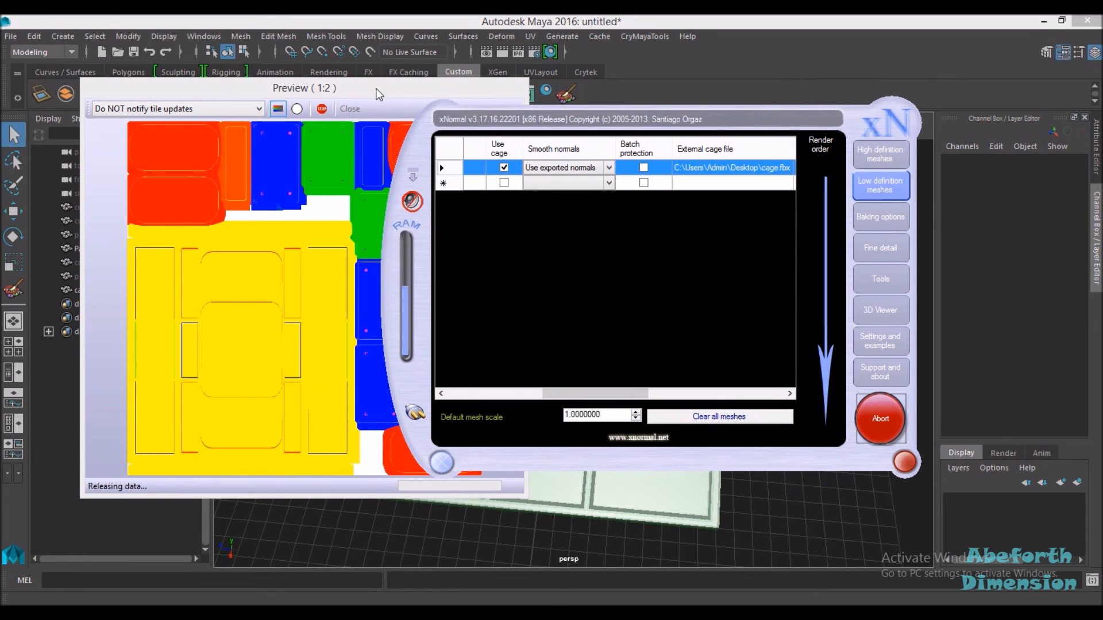
drag(374, 89, 452, 92)
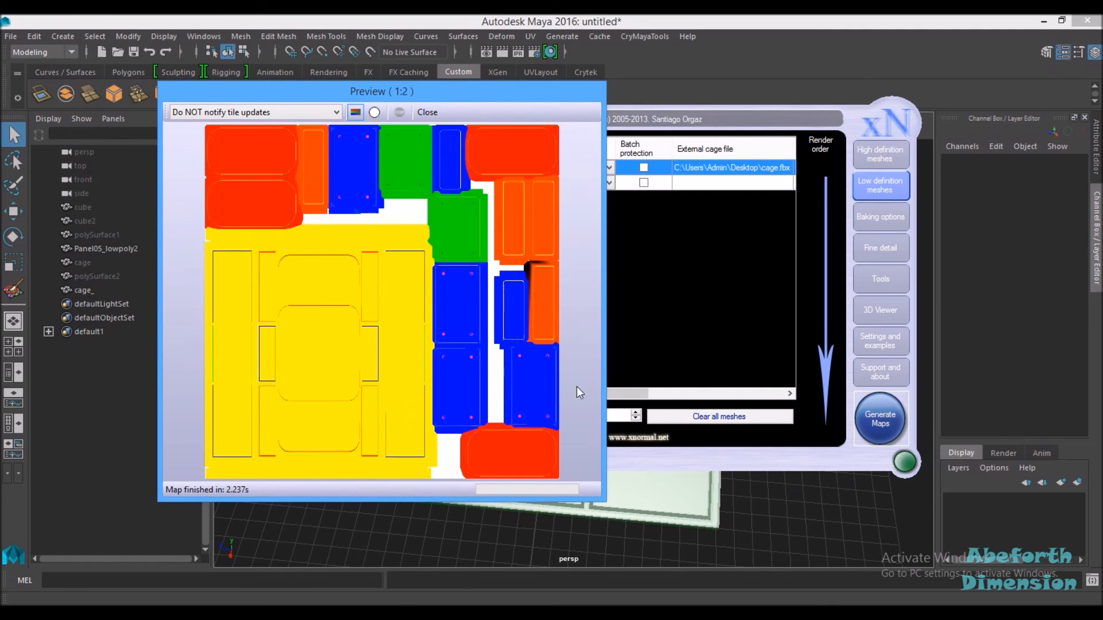
Step: Open the baked test2_vcols image in Photo Viewer and examine the colour ID map up close
mouse_move(115, 615)
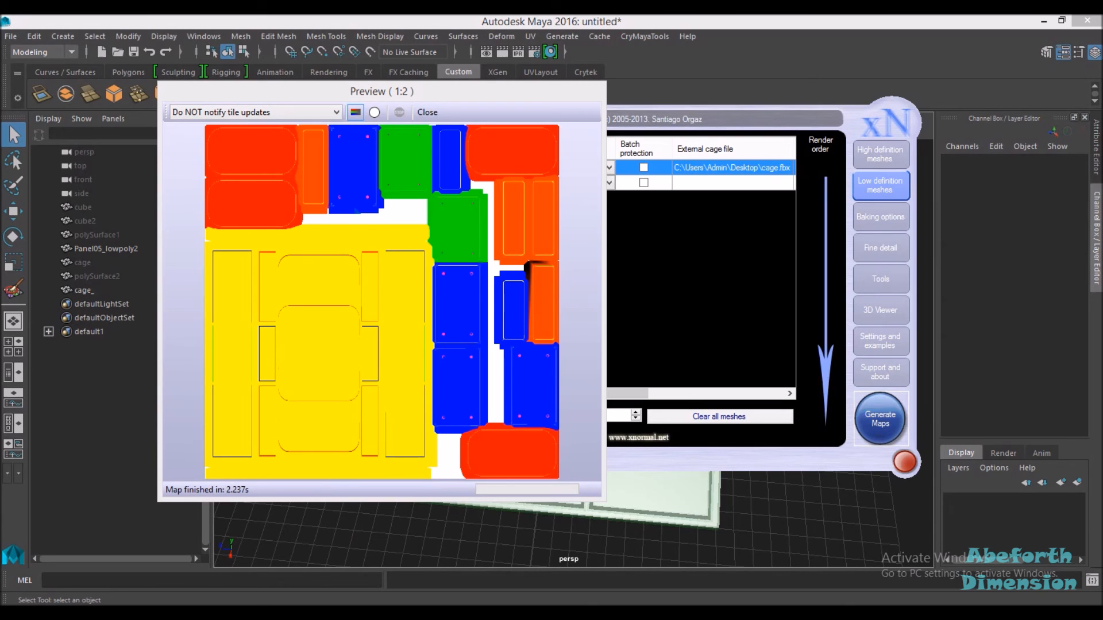
drag(0, 109, 368, 15)
scroll(640, 264, up, 5)
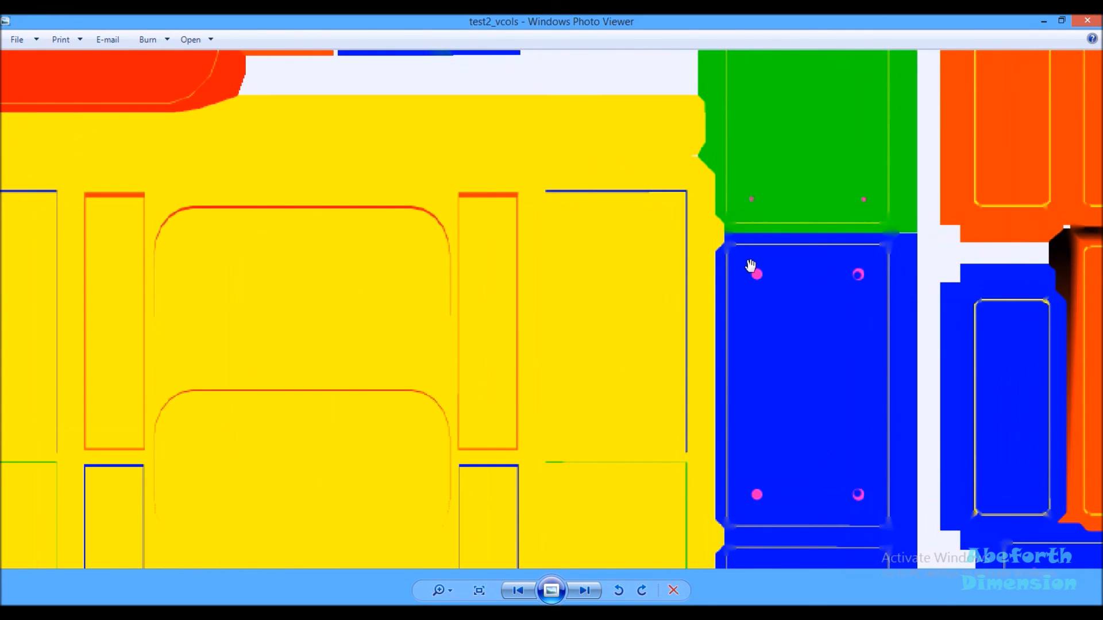
drag(751, 265, 492, 431)
drag(225, 319, 490, 199)
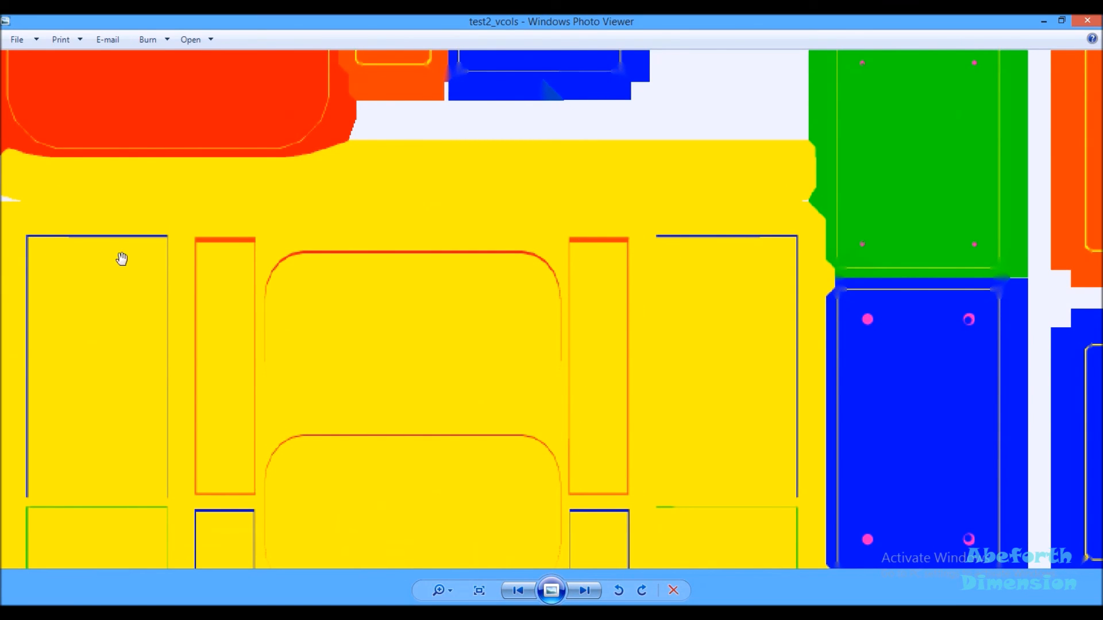
scroll(446, 283, down, 1)
scroll(447, 283, down, 2)
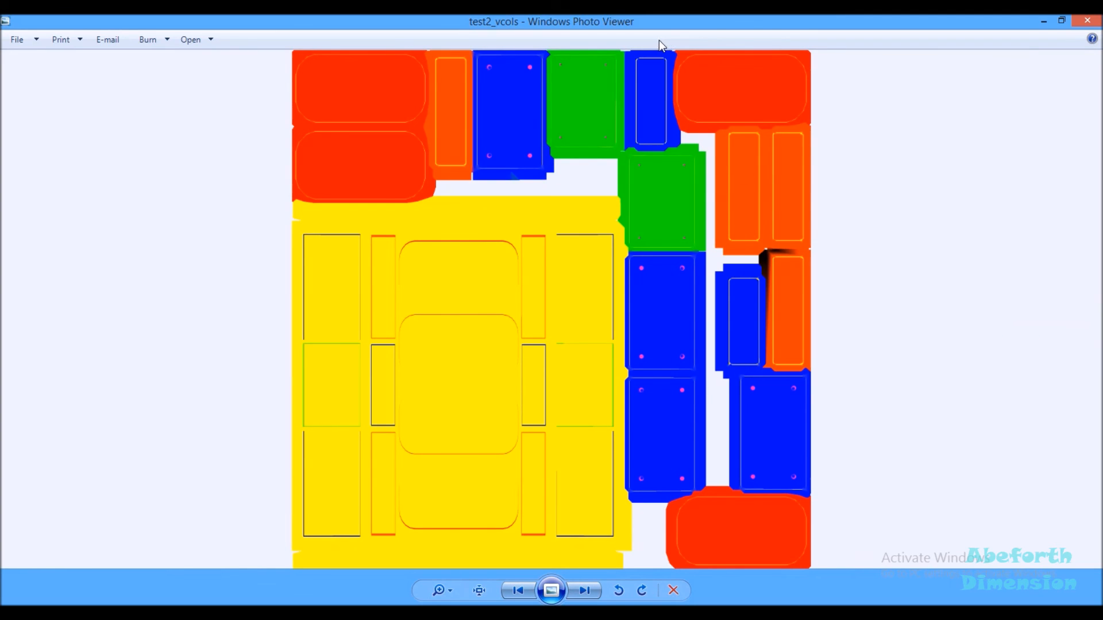
drag(571, 16, 1102, 20)
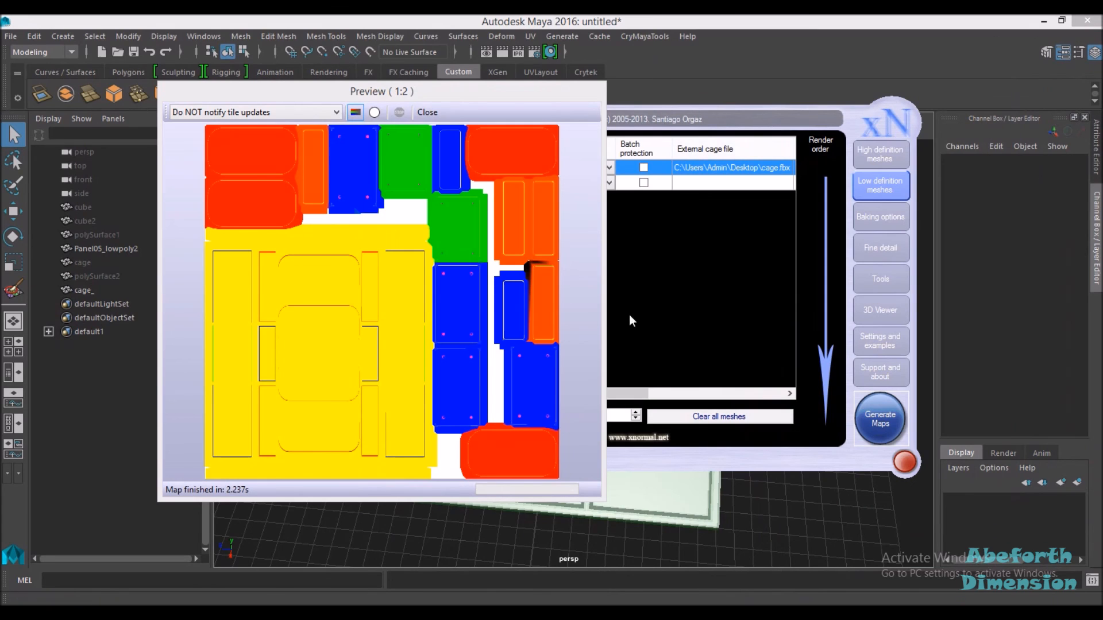
click(706, 114)
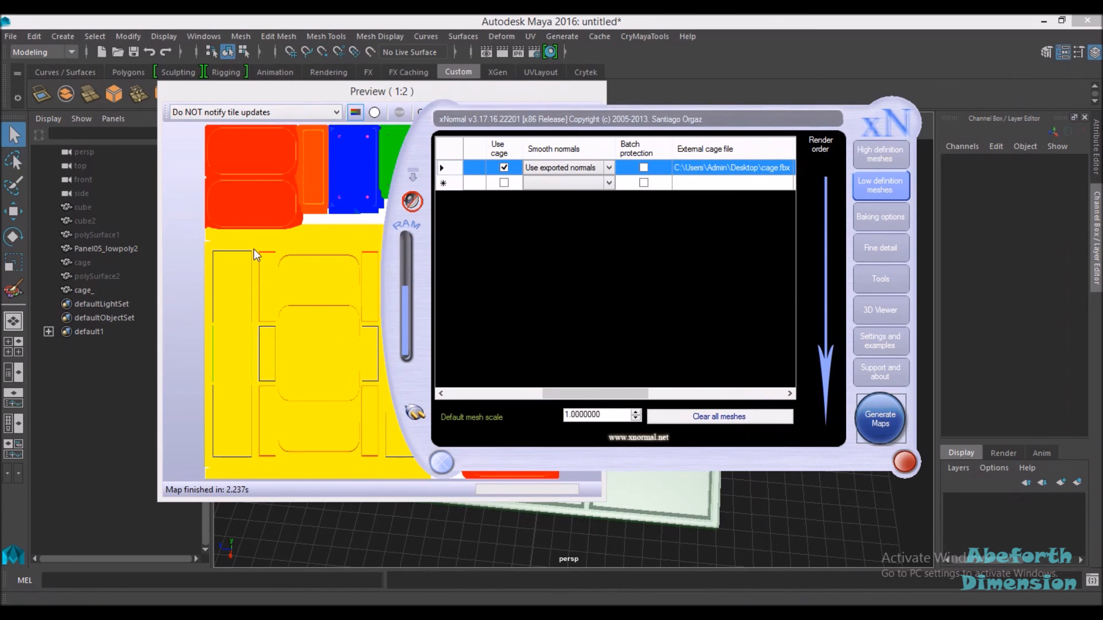
drag(626, 122, 768, 182)
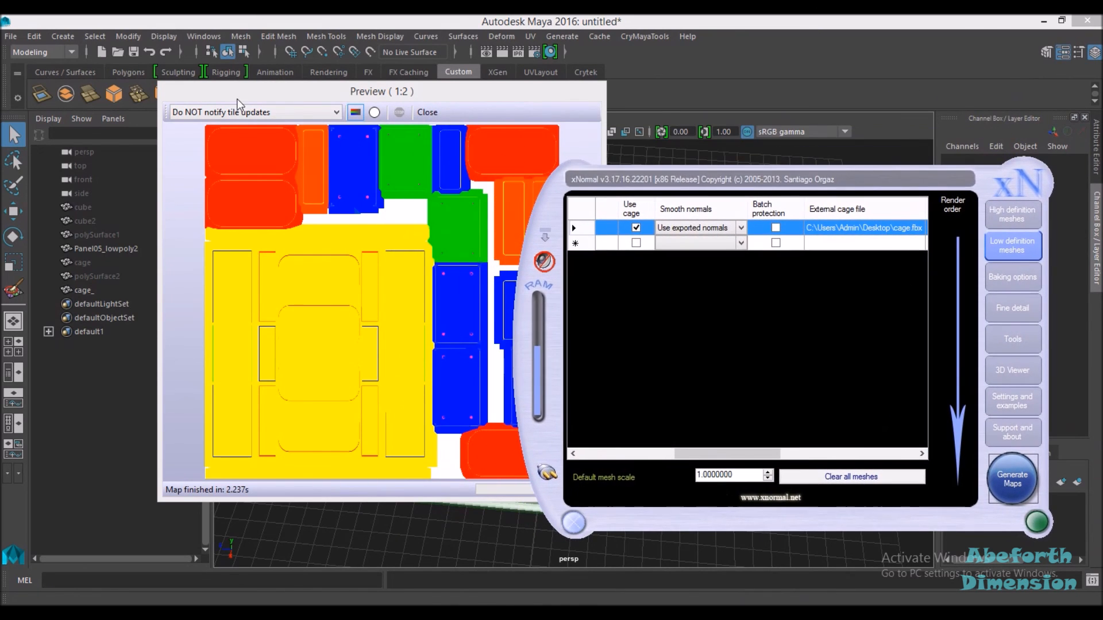
drag(253, 90, 204, 162)
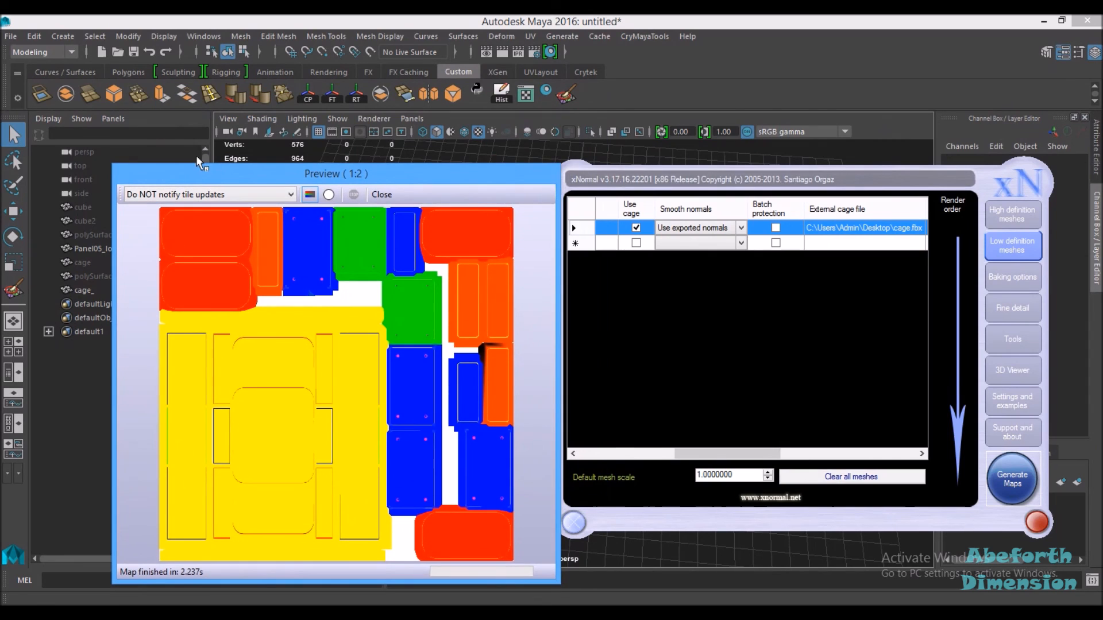